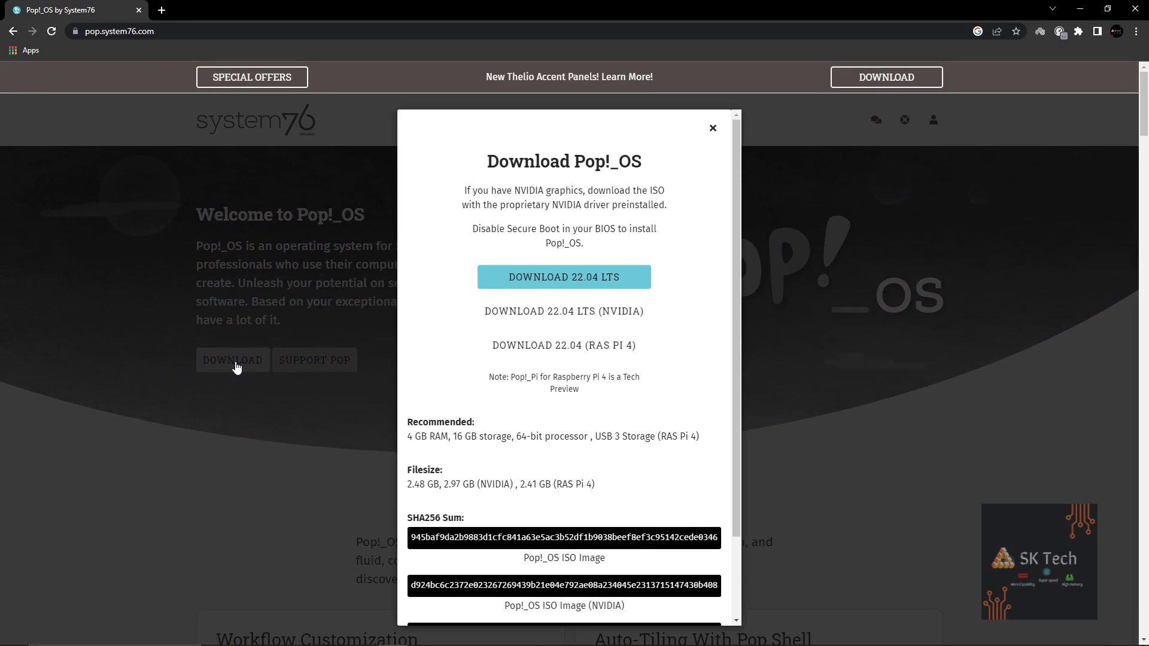
Download the standard Pop!_OS 22.04 LTS ISO and close the download dialog.
left_click(569, 285)
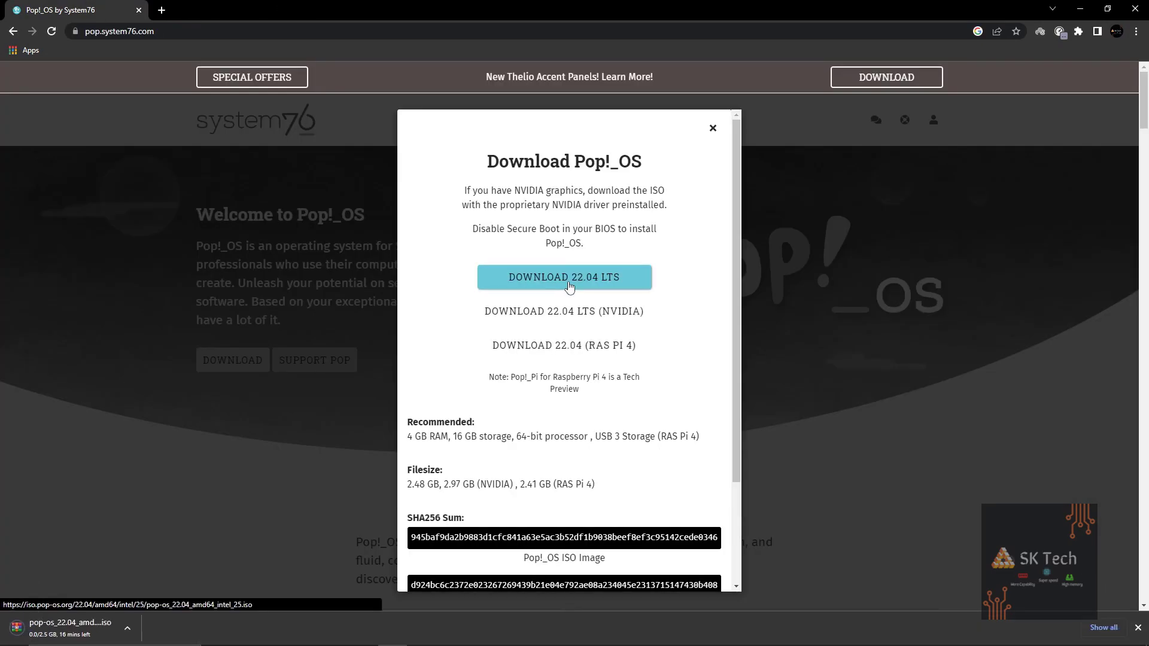
left_click(713, 127)
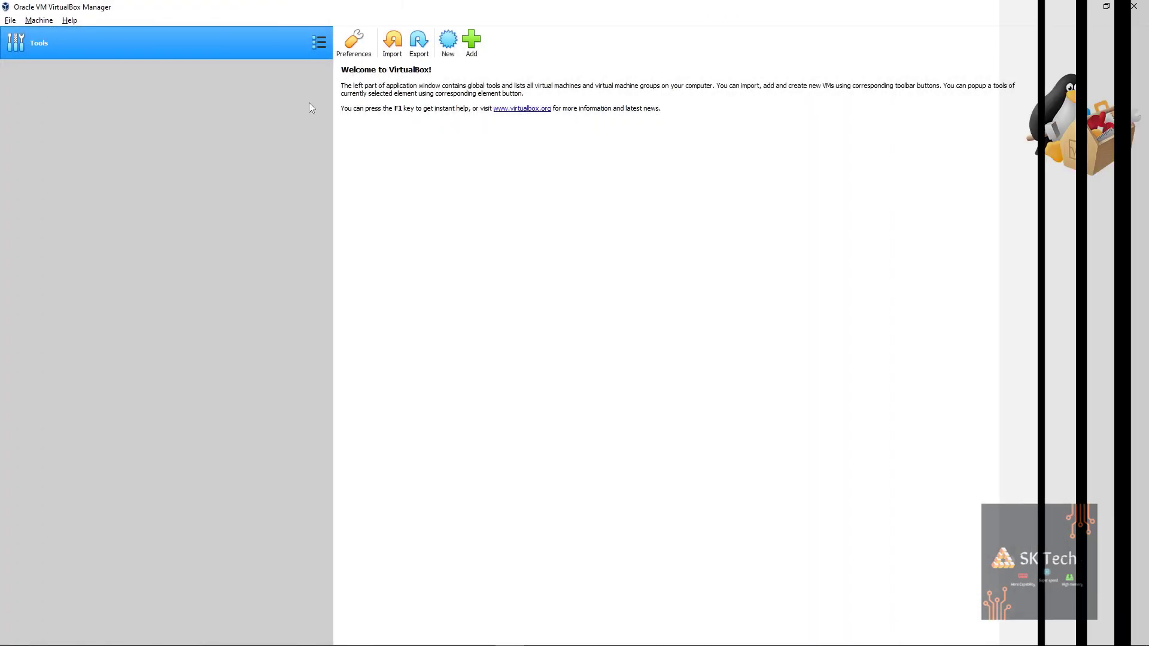
In VirtualBox, start a new virtual machine named POP OS with type Linux and version Ubuntu (64-bit).
left_click(448, 41)
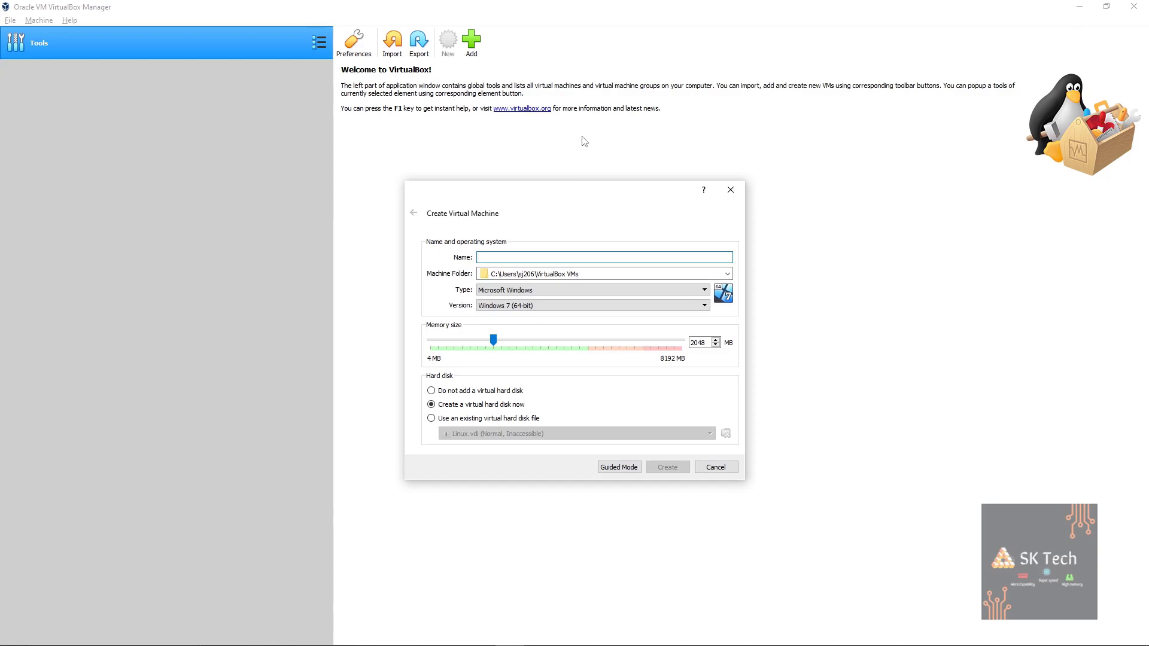
type("POP OS")
key("Caps_Lock")
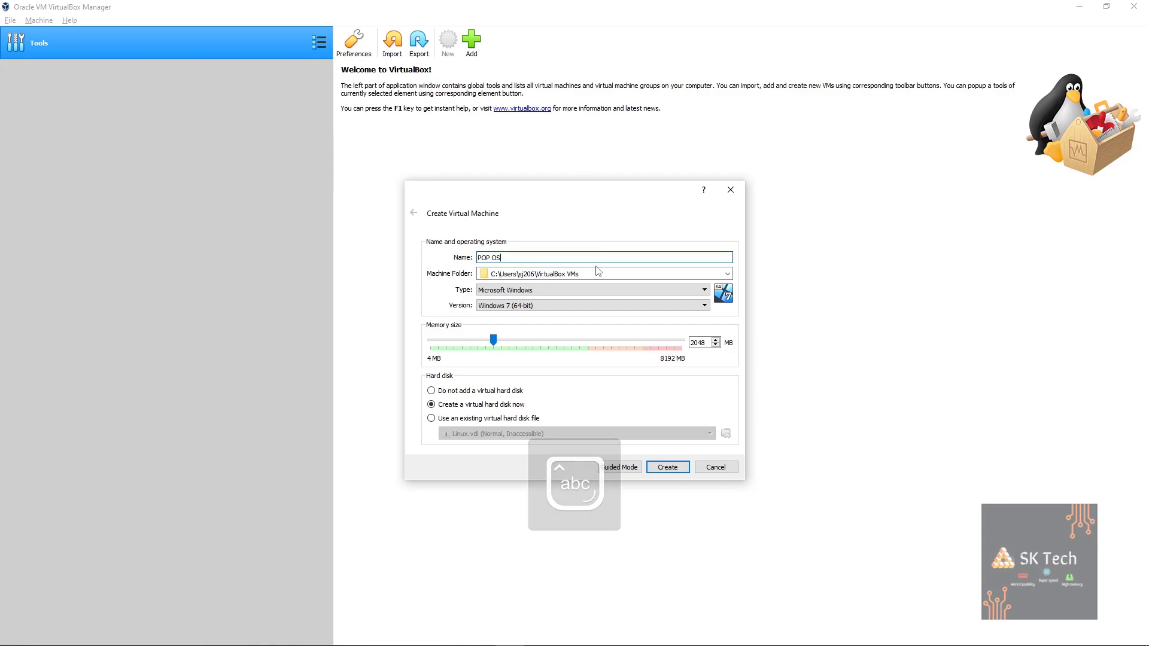
left_click(591, 290)
left_click(588, 307)
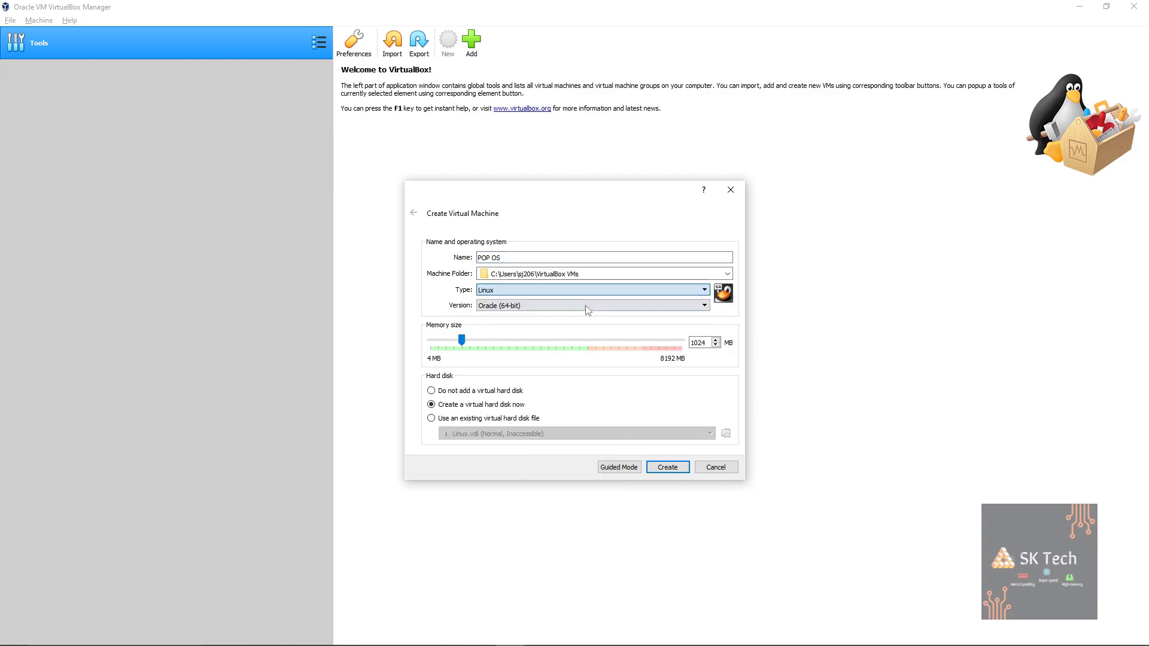
left_click(588, 308)
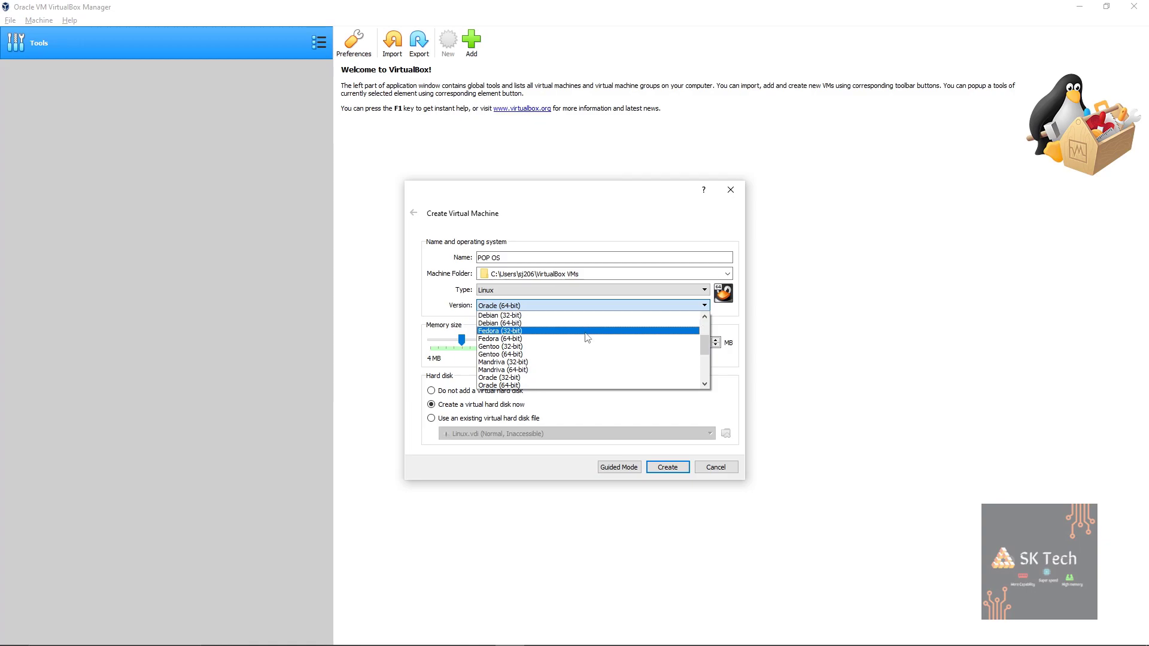
scroll(587, 346, "down", 4)
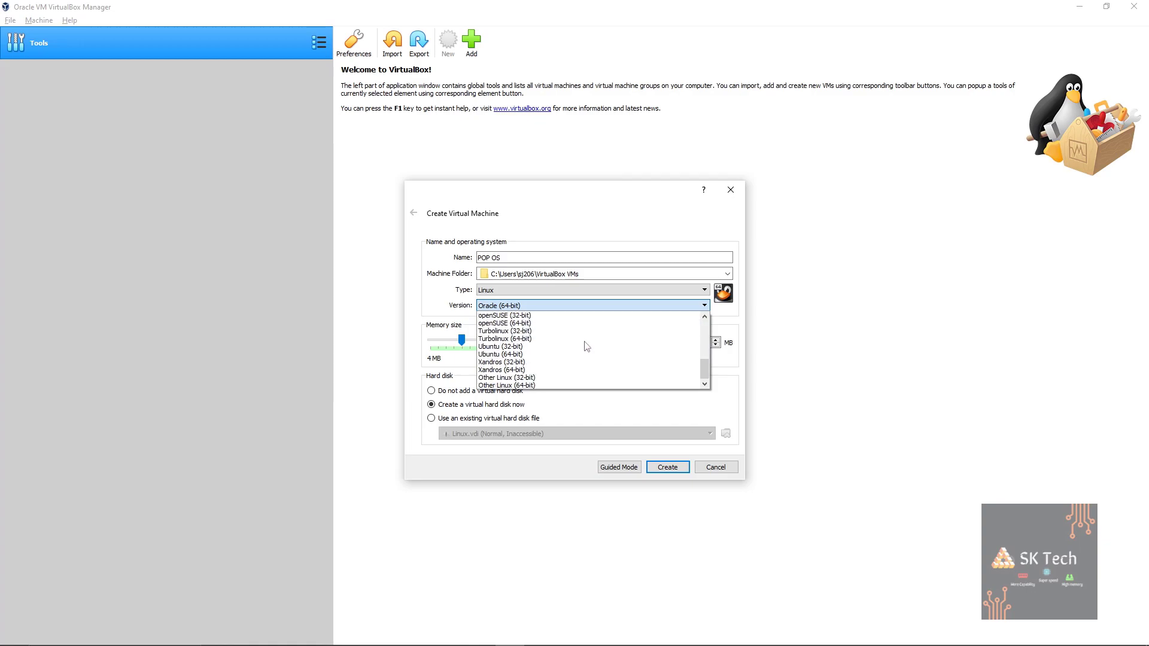
left_click(575, 354)
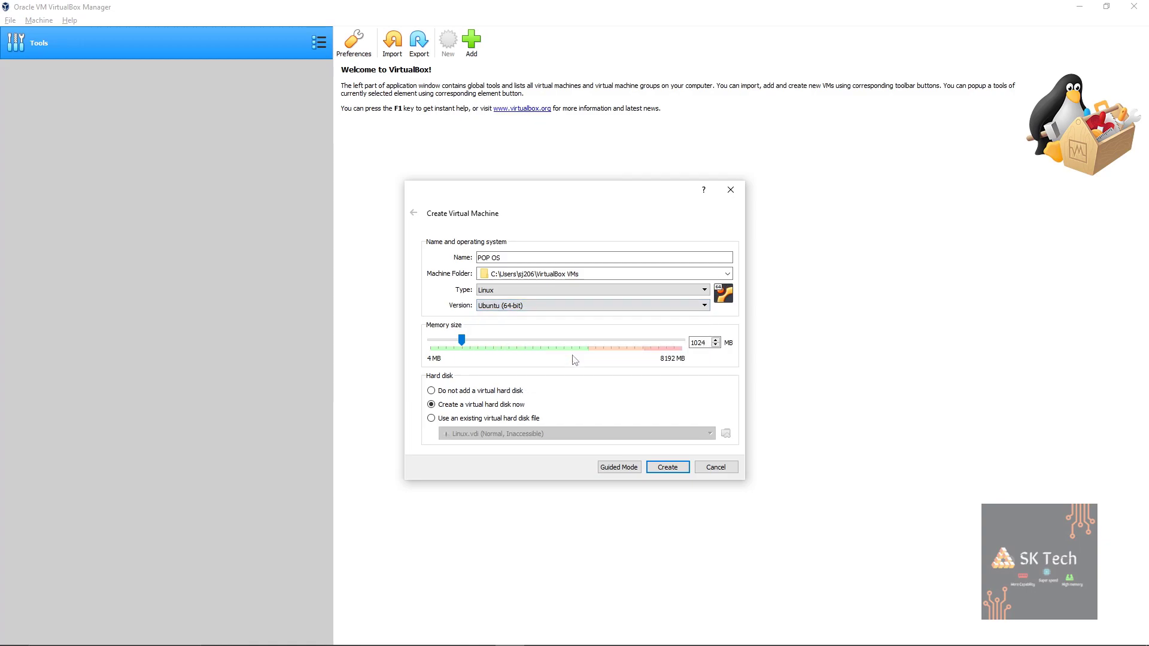
Set the new machine's memory size to 4096 MB and proceed to creating its virtual hard disk.
left_click_drag(704, 342, 692, 343)
key("shift+End")
key("BackSpace")
type("4096")
left_click(670, 468)
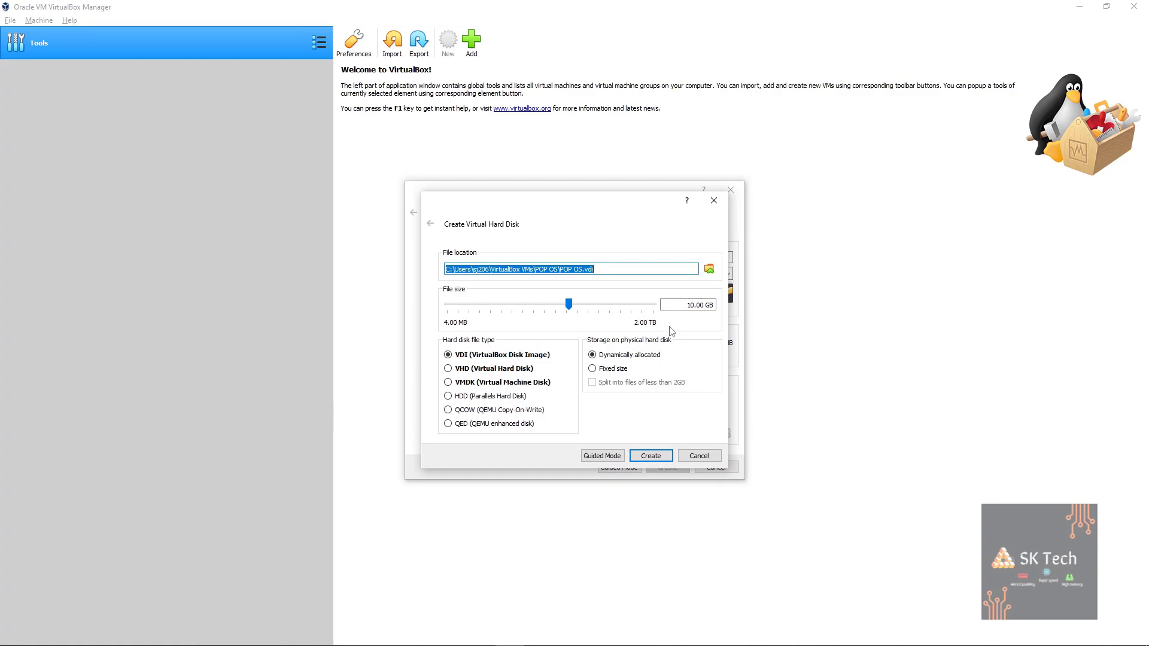
Set the virtual hard disk size to 50 GB and create it as a dynamically allocated VDI.
left_click(691, 304)
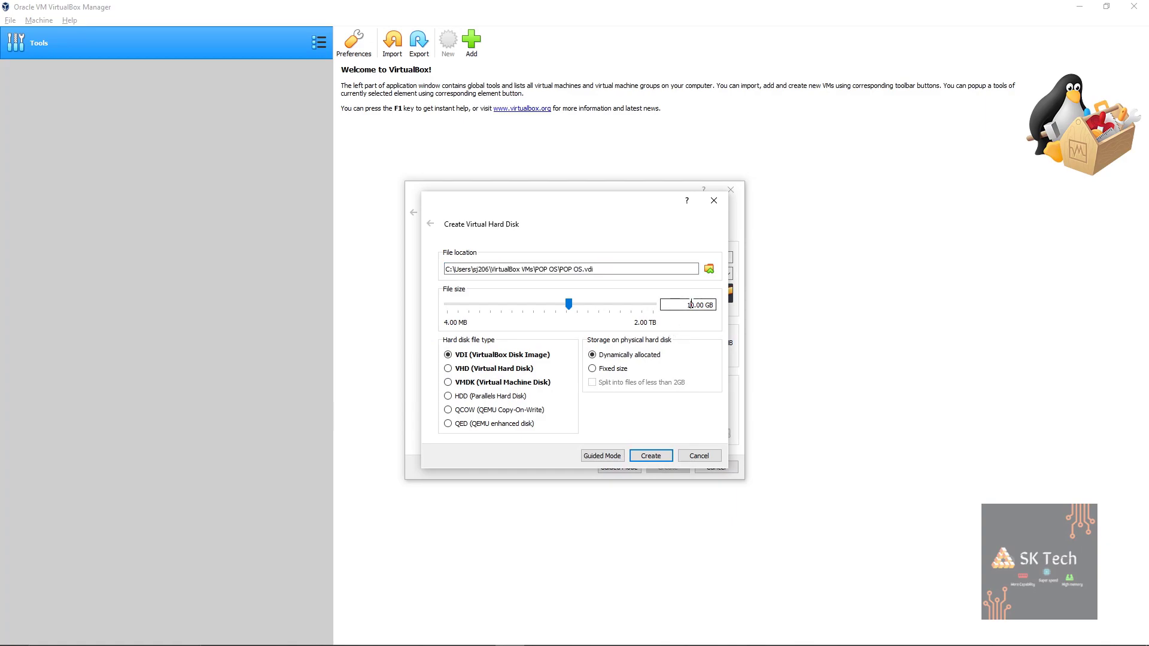
key("BackSpace")
type("5")
left_click(656, 457)
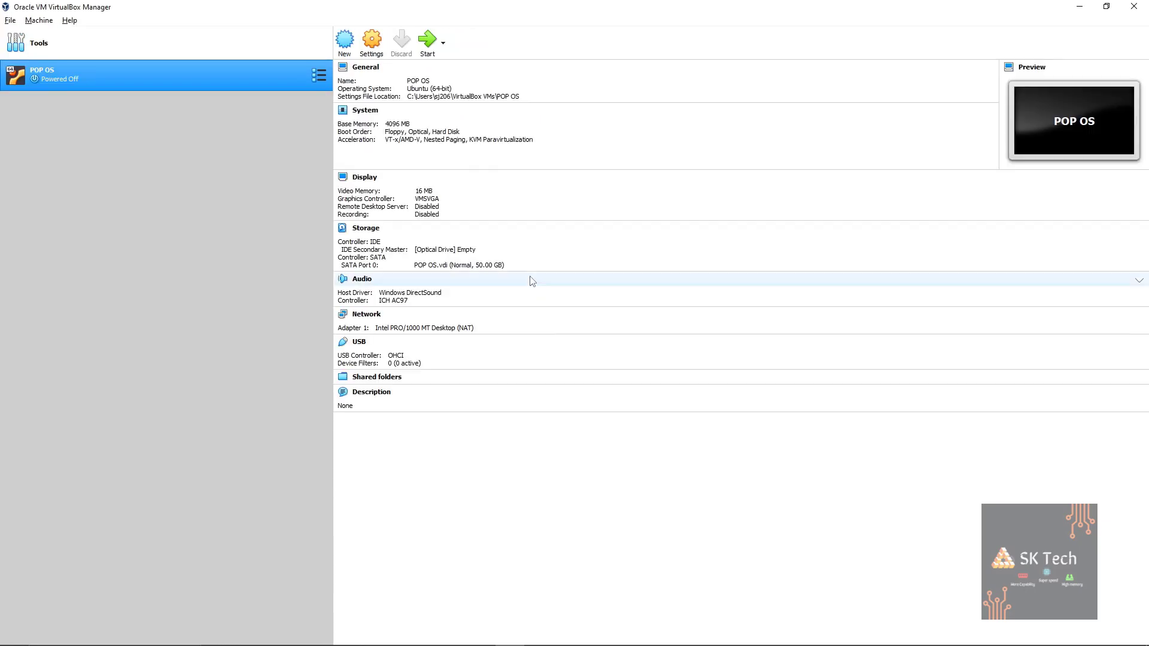
In the POP OS machine's system settings, assign 2 processors, enable PAE/NX, and review the acceleration and motherboard options.
left_click(374, 40)
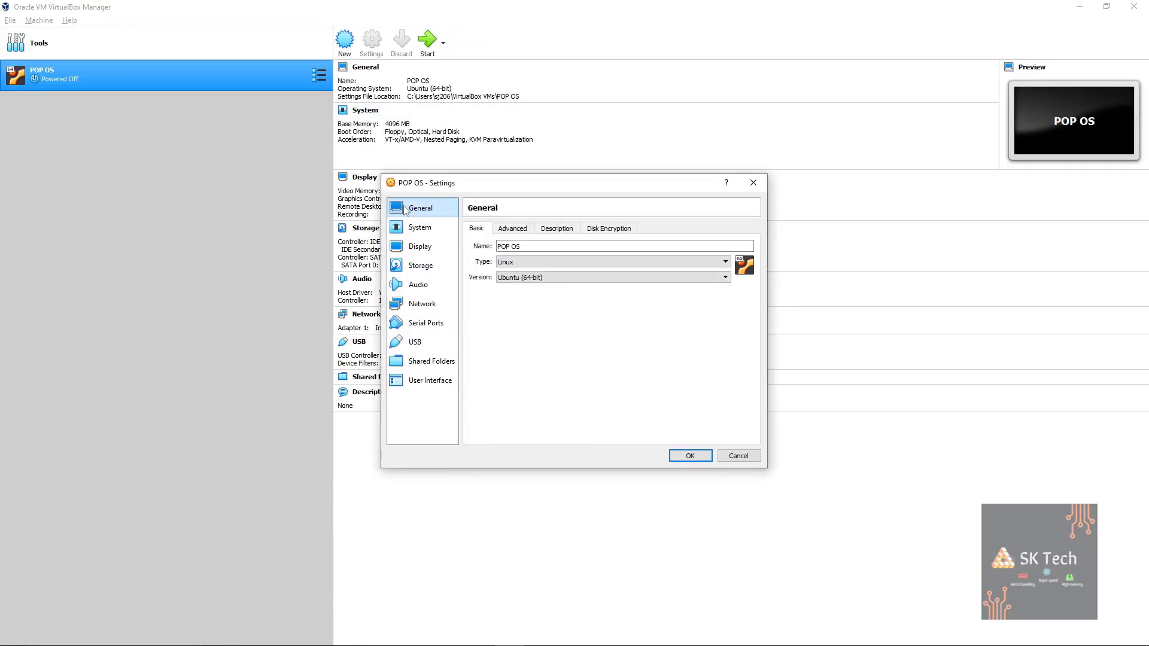
left_click(418, 230)
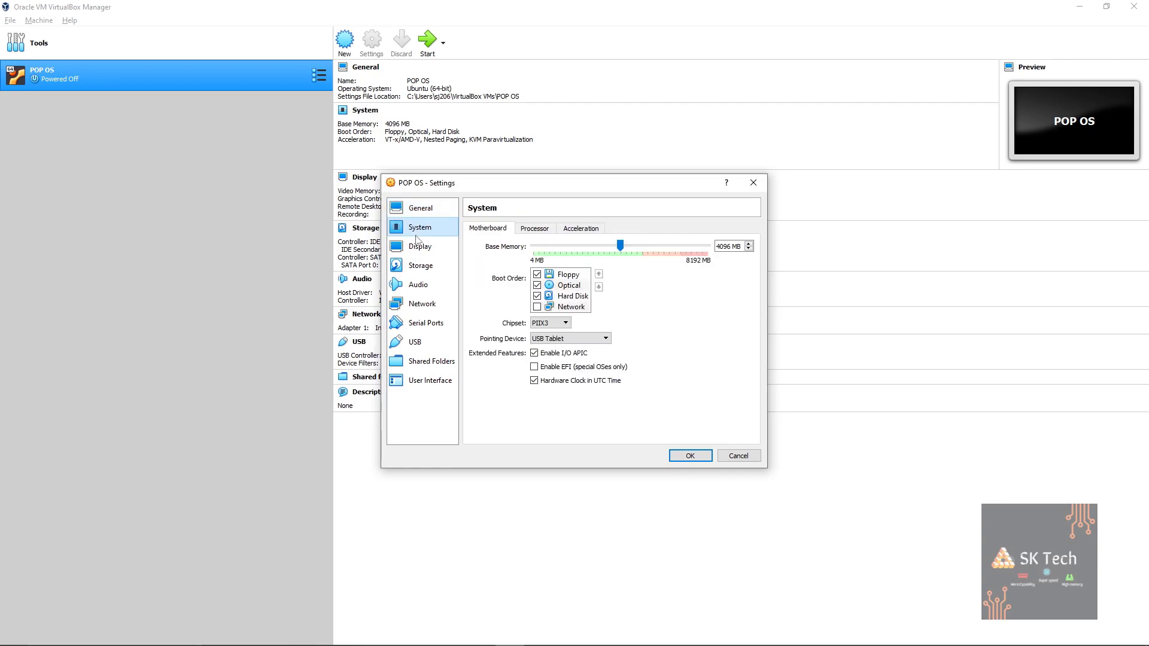
left_click(535, 231)
left_click(571, 246)
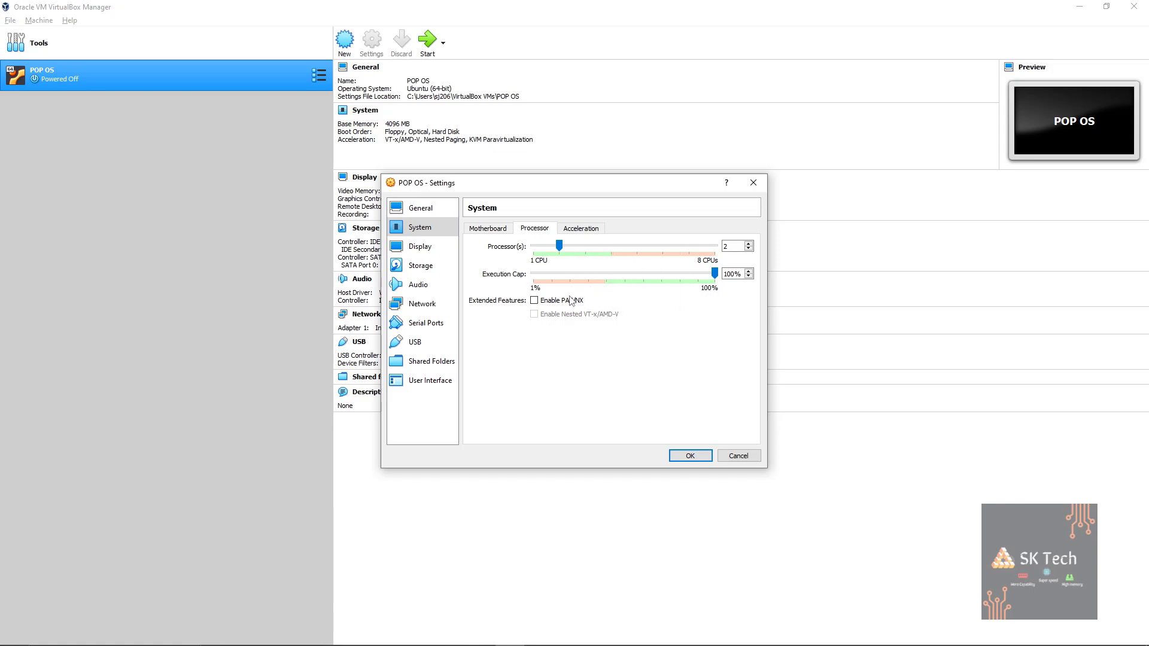
left_click(569, 302)
left_click(578, 230)
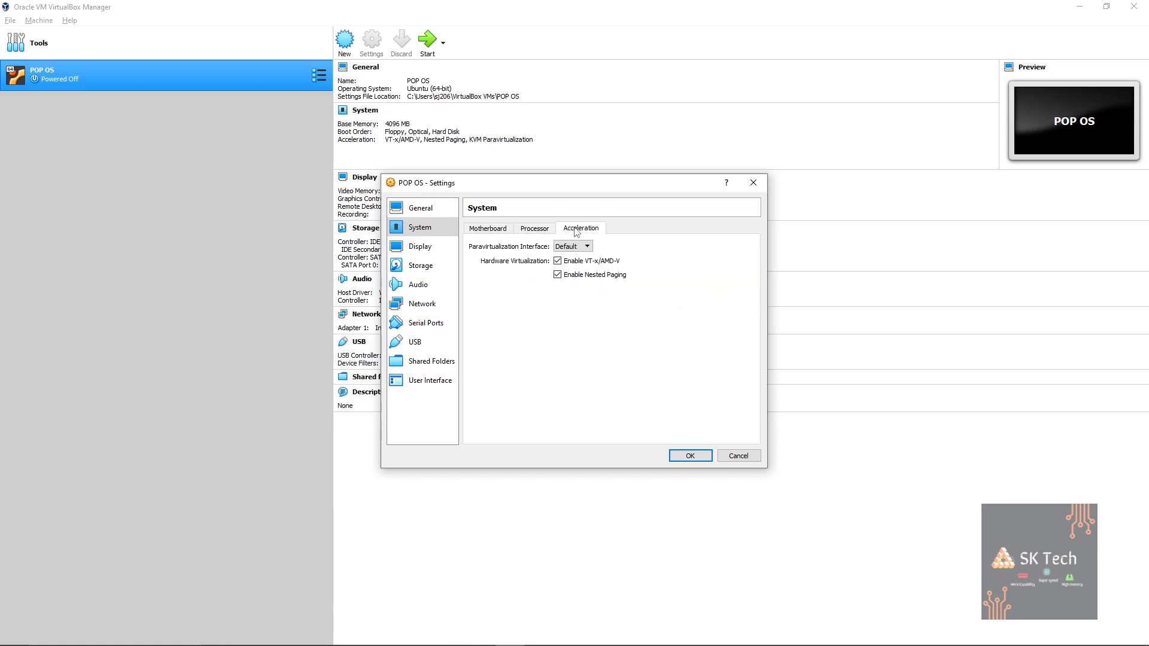
left_click(538, 231)
left_click(509, 229)
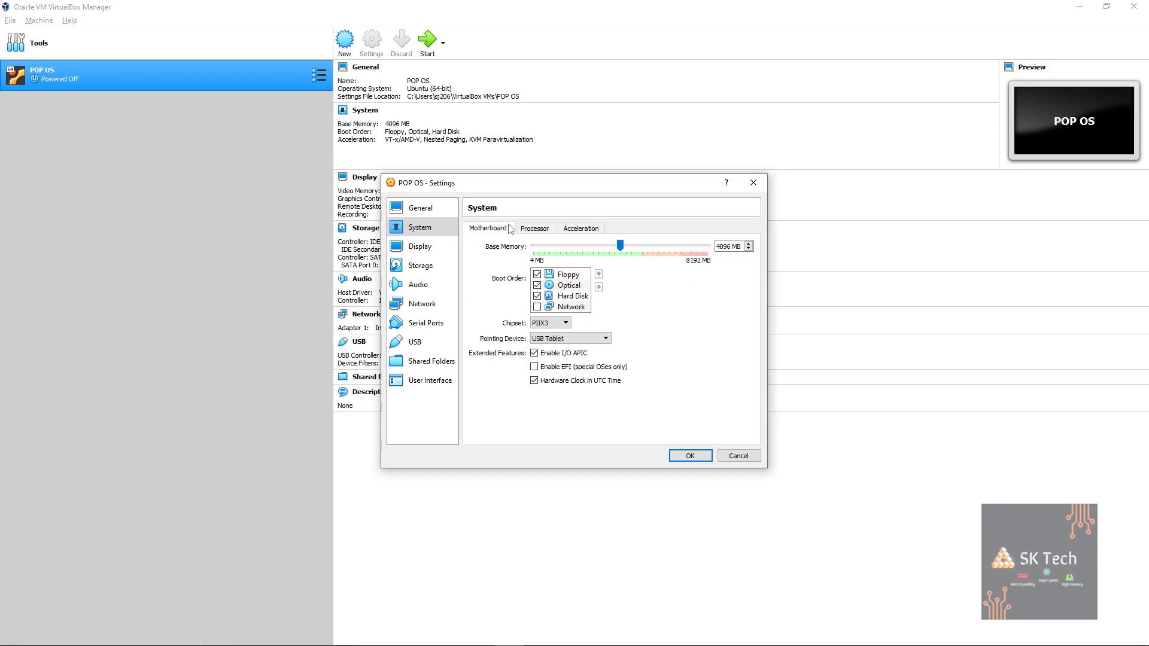
Set the machine's video memory to 128 MB and enable 3D acceleration in the display settings.
left_click(453, 252)
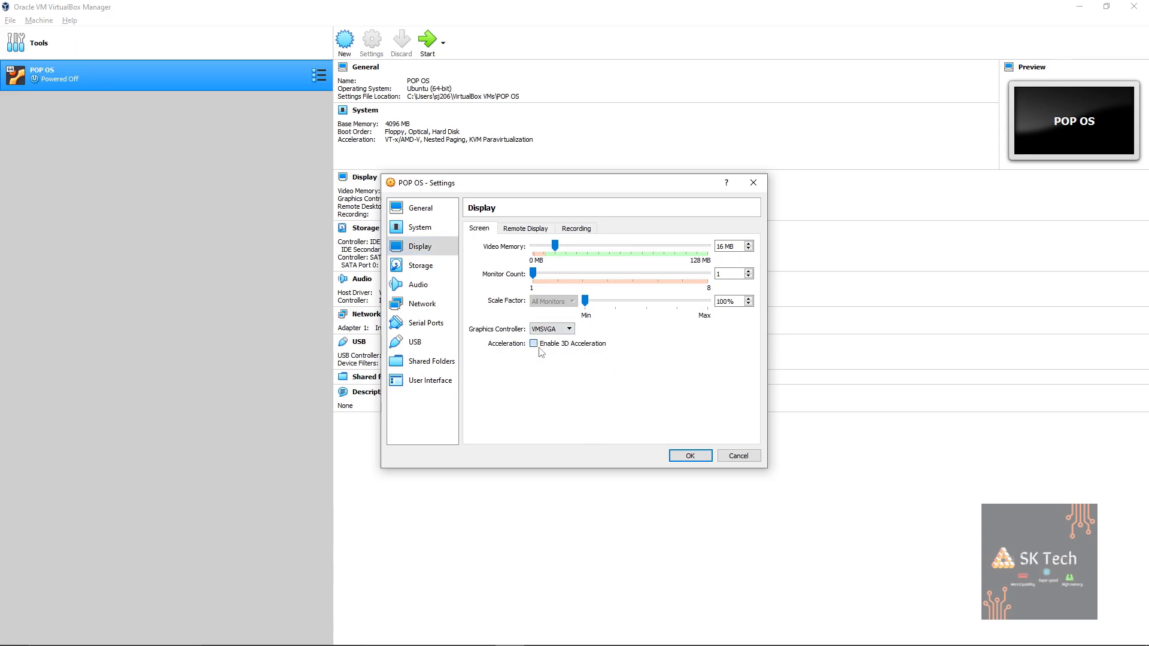
left_click_drag(554, 246, 716, 258)
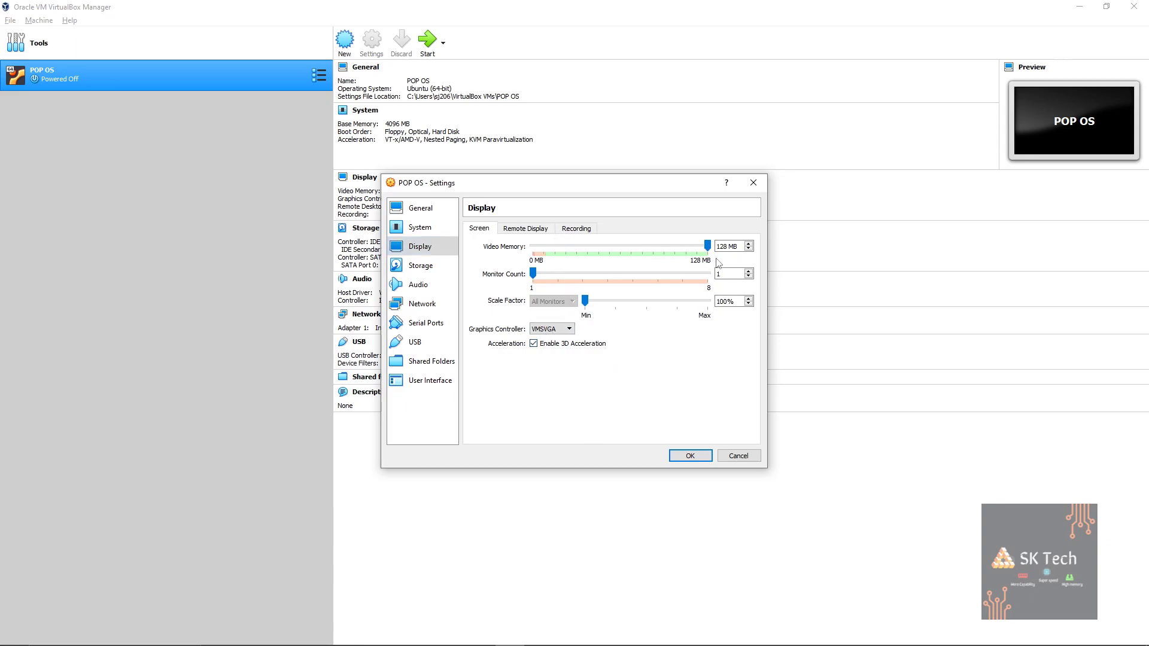
Attach pop-os_22.04_amd64_intel_25.iso to the empty optical drive on the IDE controller.
left_click(433, 274)
left_click(524, 255)
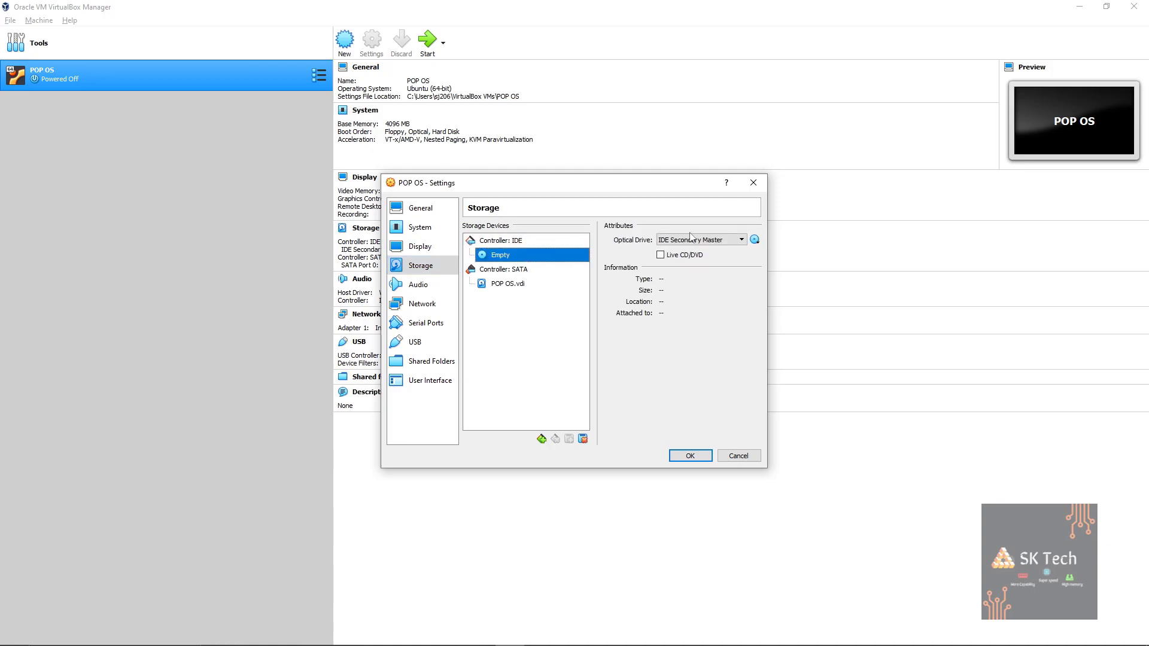
left_click(754, 240)
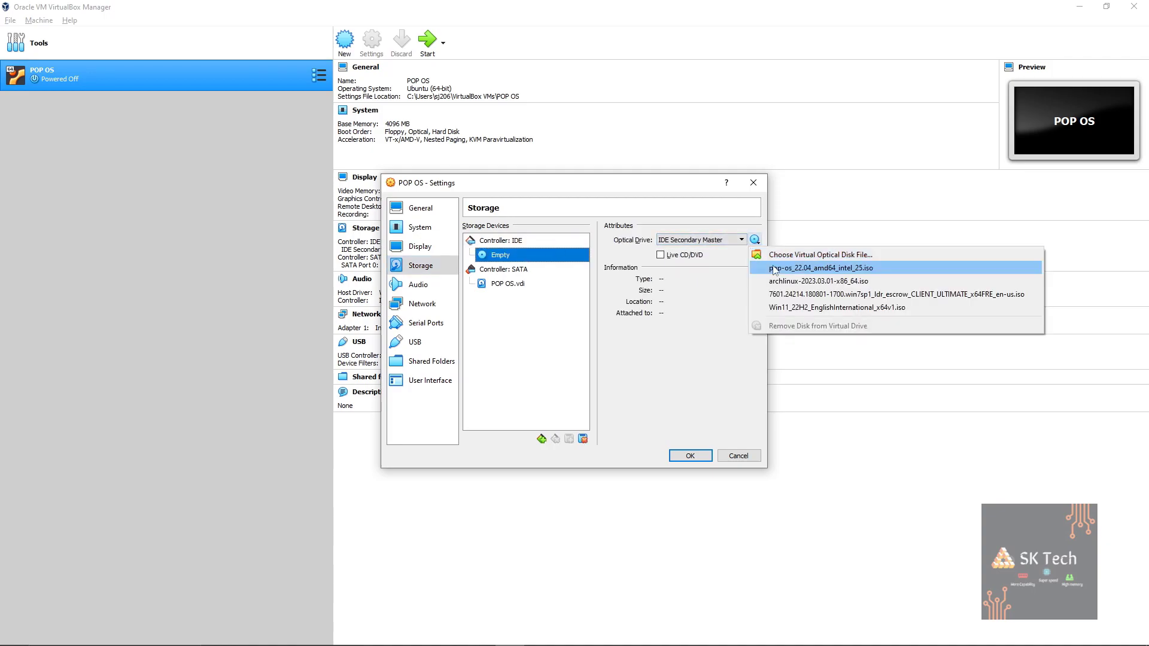
left_click(774, 269)
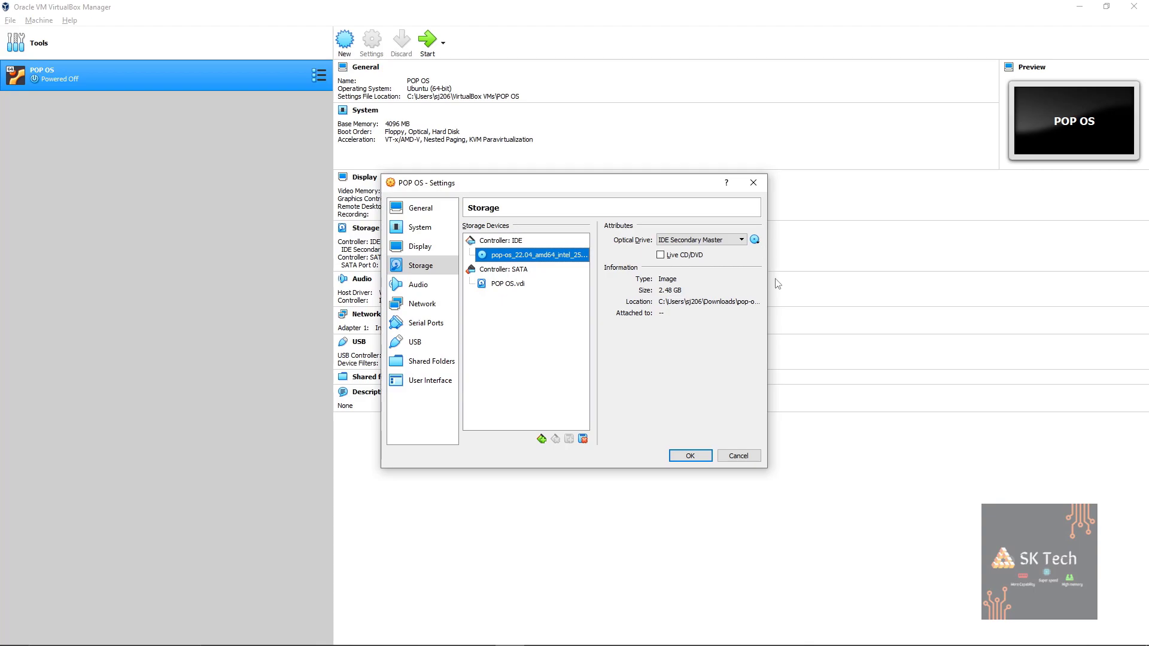
Attach network Adapter 1 to Bridged Adapter and save the machine's settings.
left_click(418, 285)
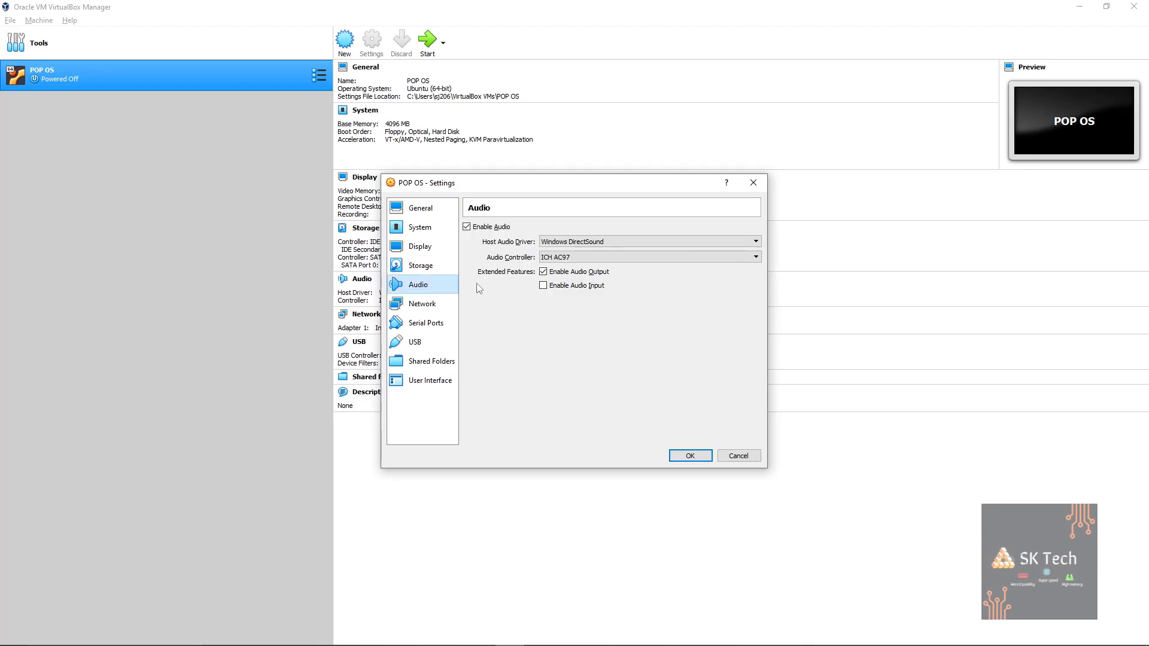
left_click(429, 306)
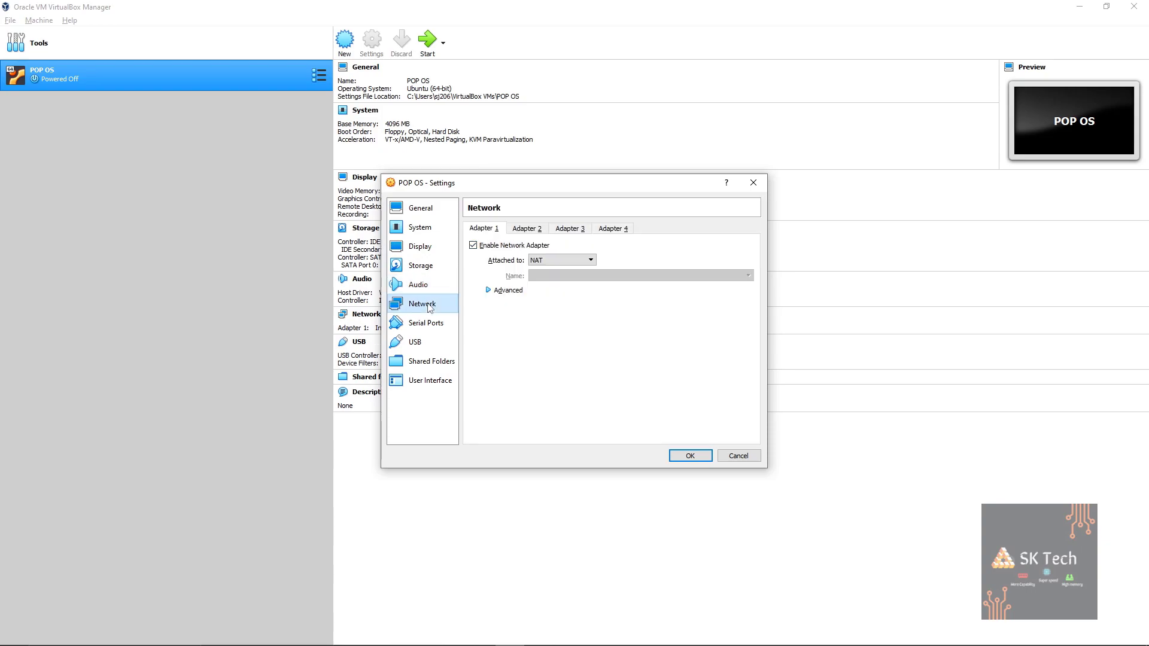
left_click(589, 260)
left_click(585, 293)
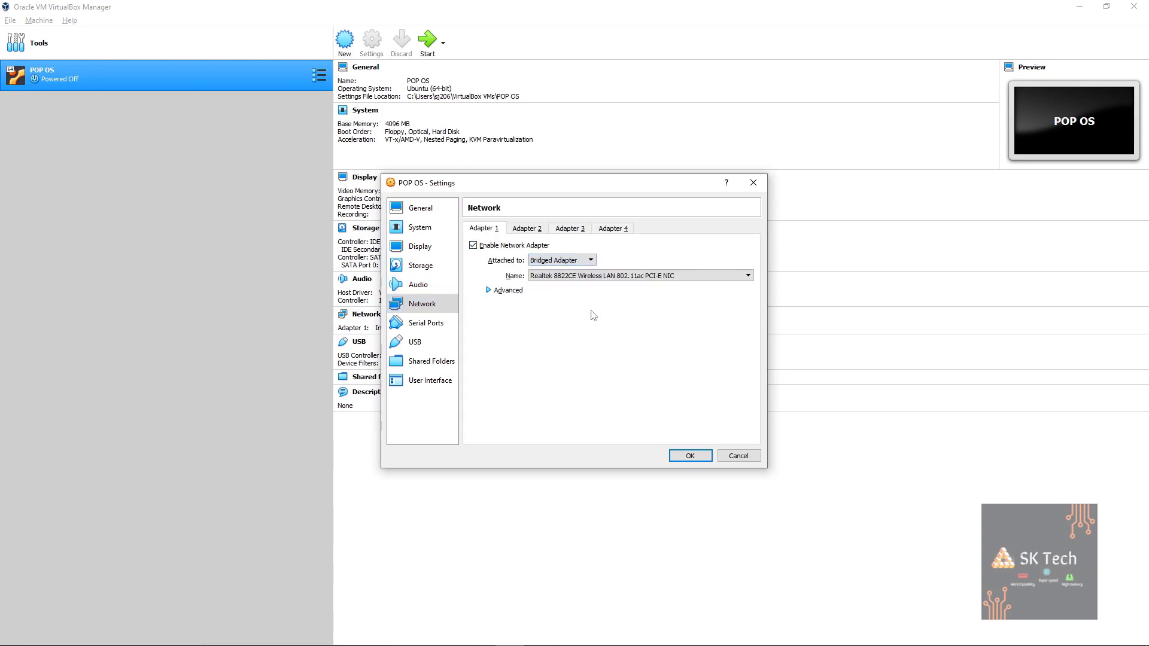
left_click(689, 456)
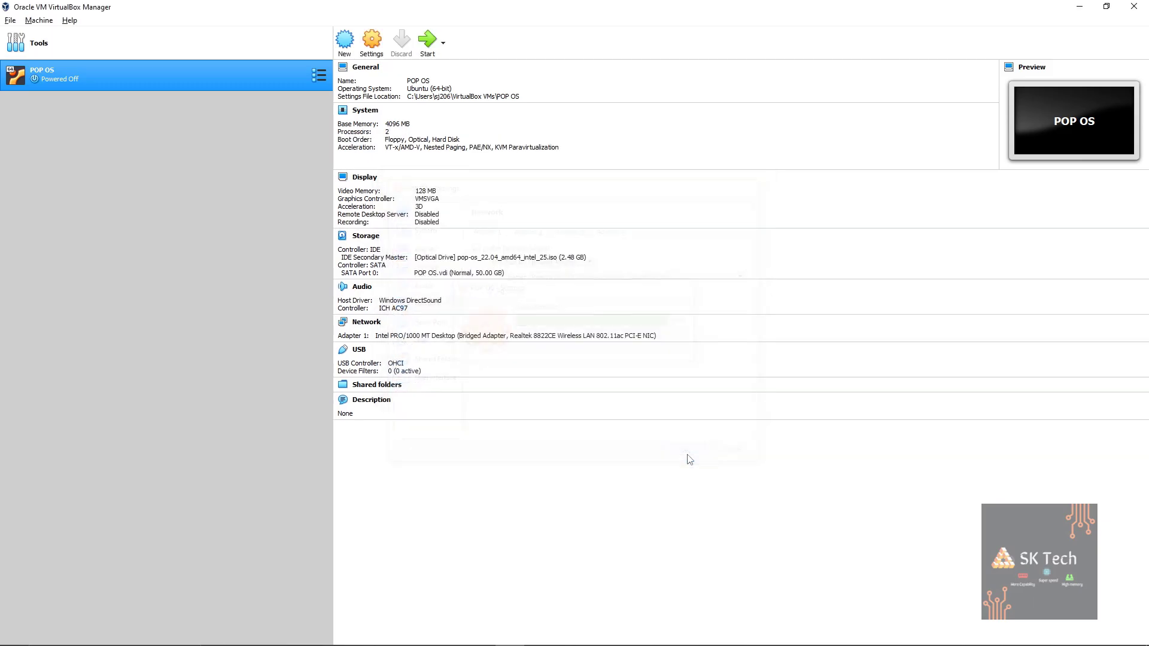
Start the POP OS virtual machine and maximize its window.
left_click(429, 48)
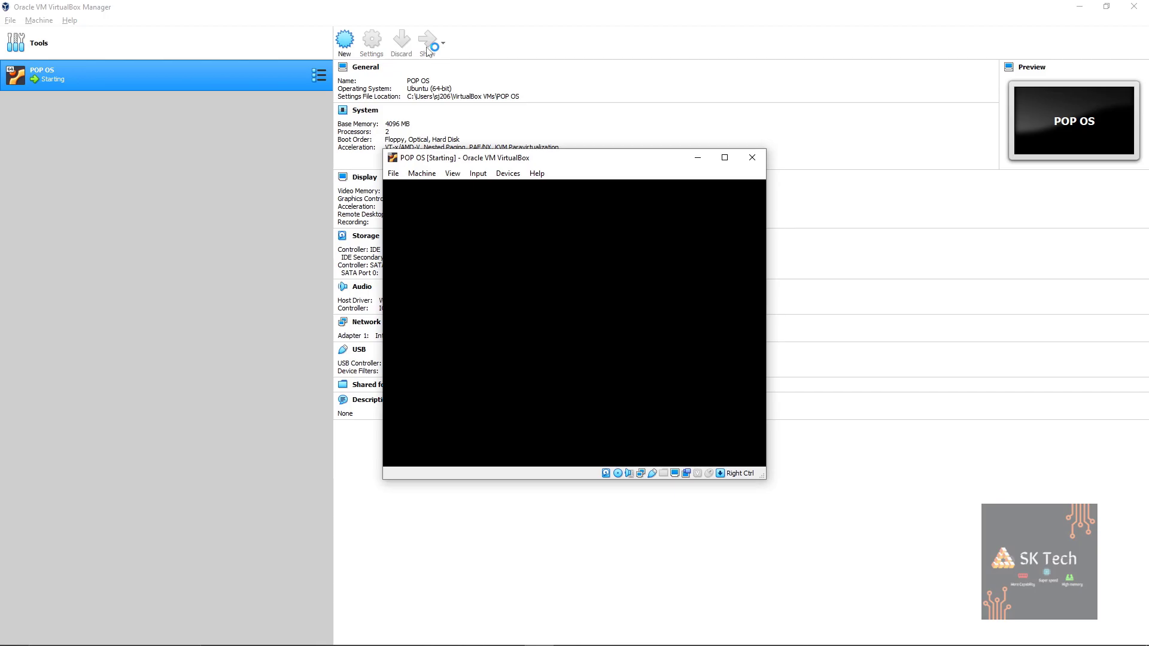
left_click(725, 160)
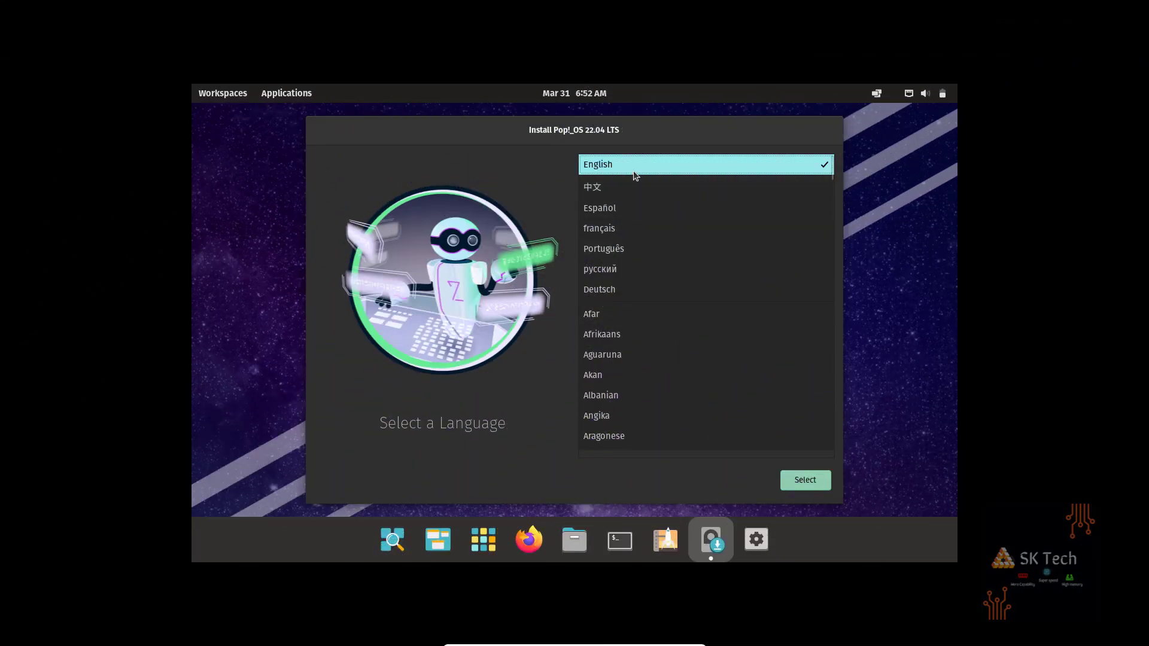
Choose English (United States) as the installer language and the default English (US) keyboard layout.
left_click(813, 486)
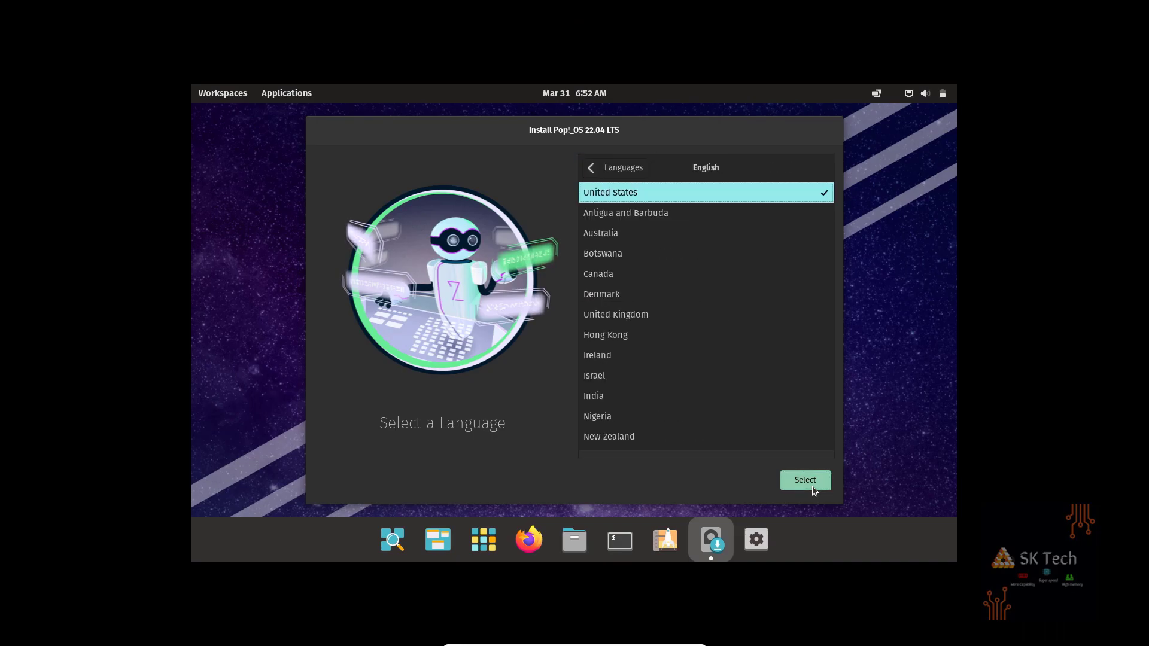
left_click(802, 482)
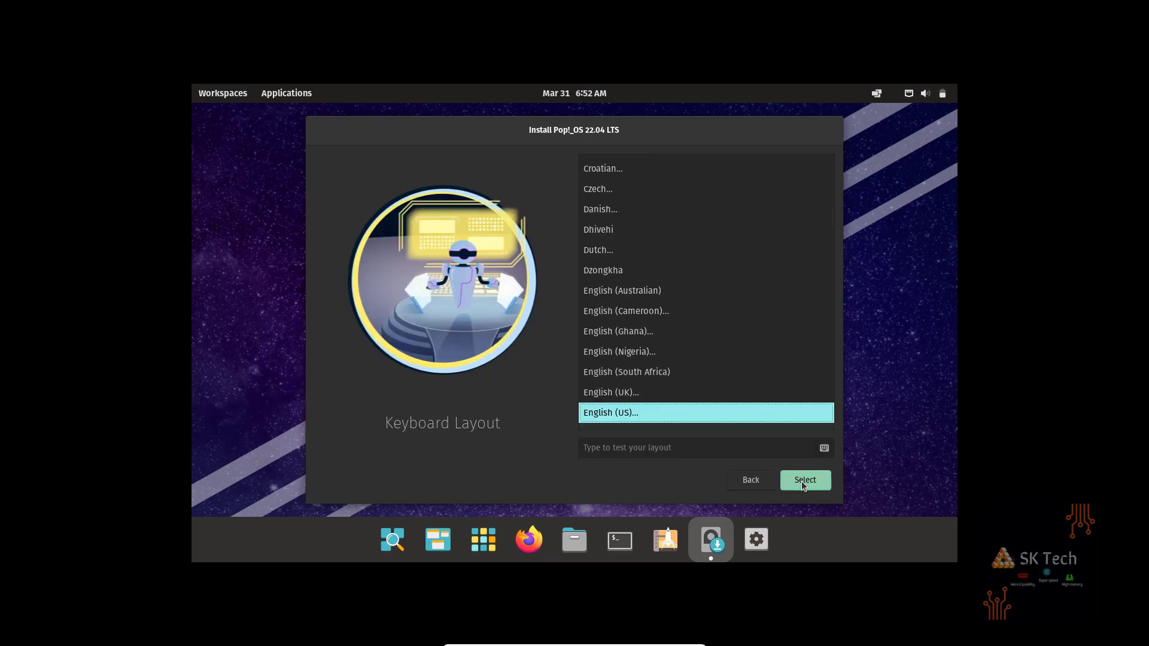
left_click(802, 481)
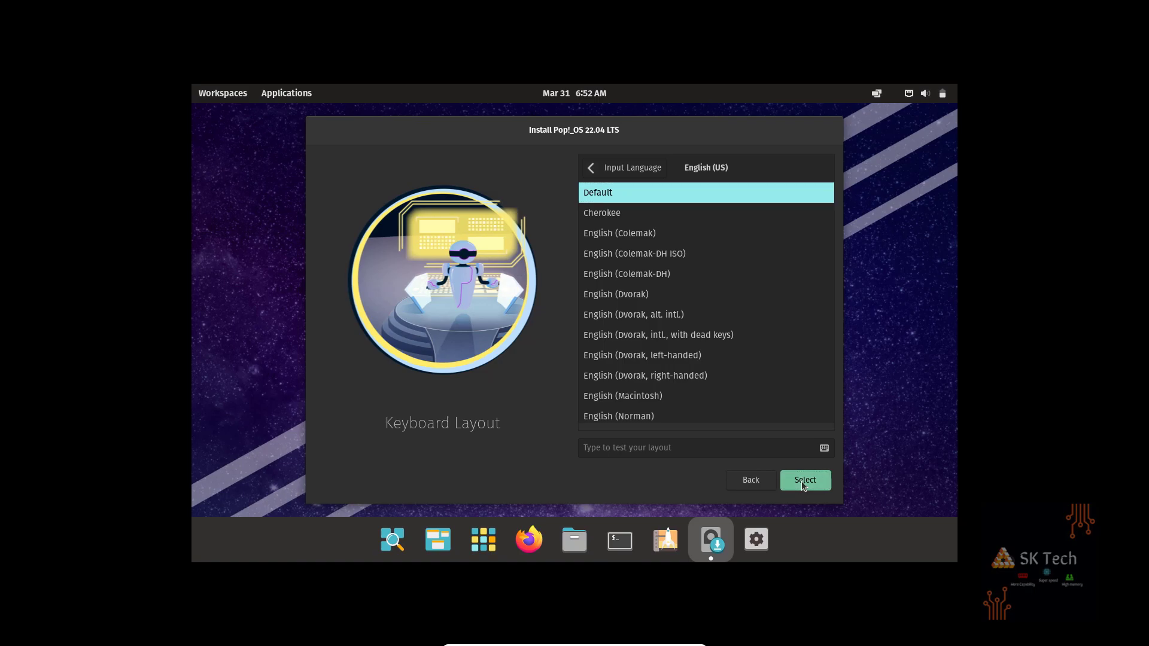
left_click(801, 481)
Choose a clean install on the 50 GiB ATA VBOX HARDDISK and start erasing and installing.
left_click(748, 278)
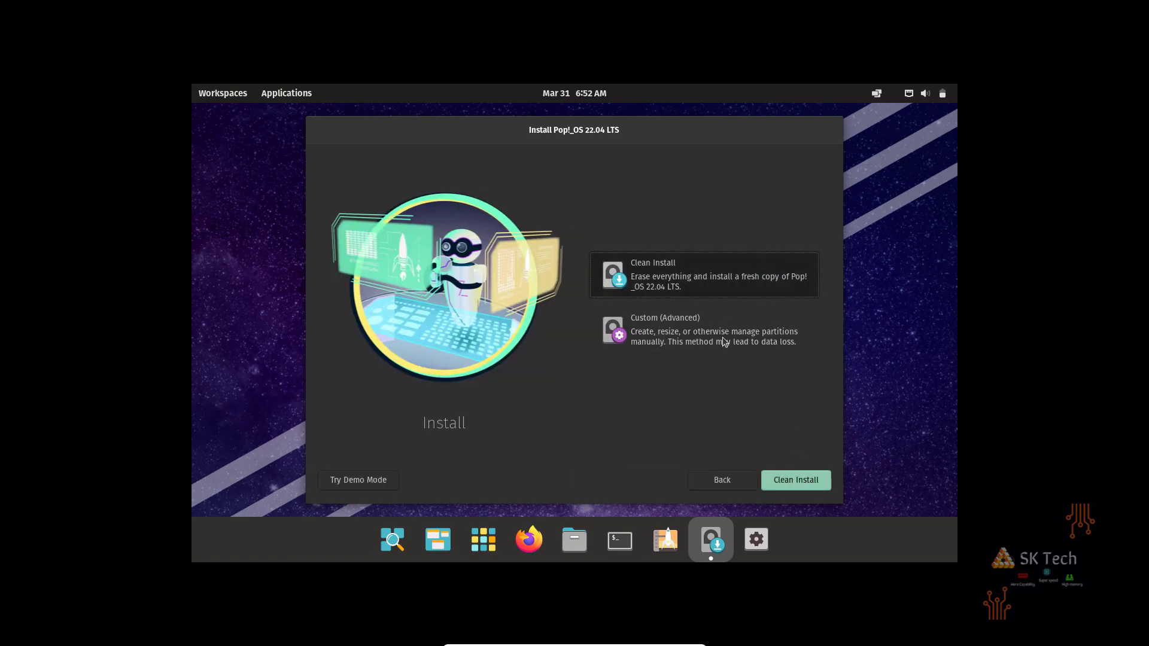
left_click(803, 485)
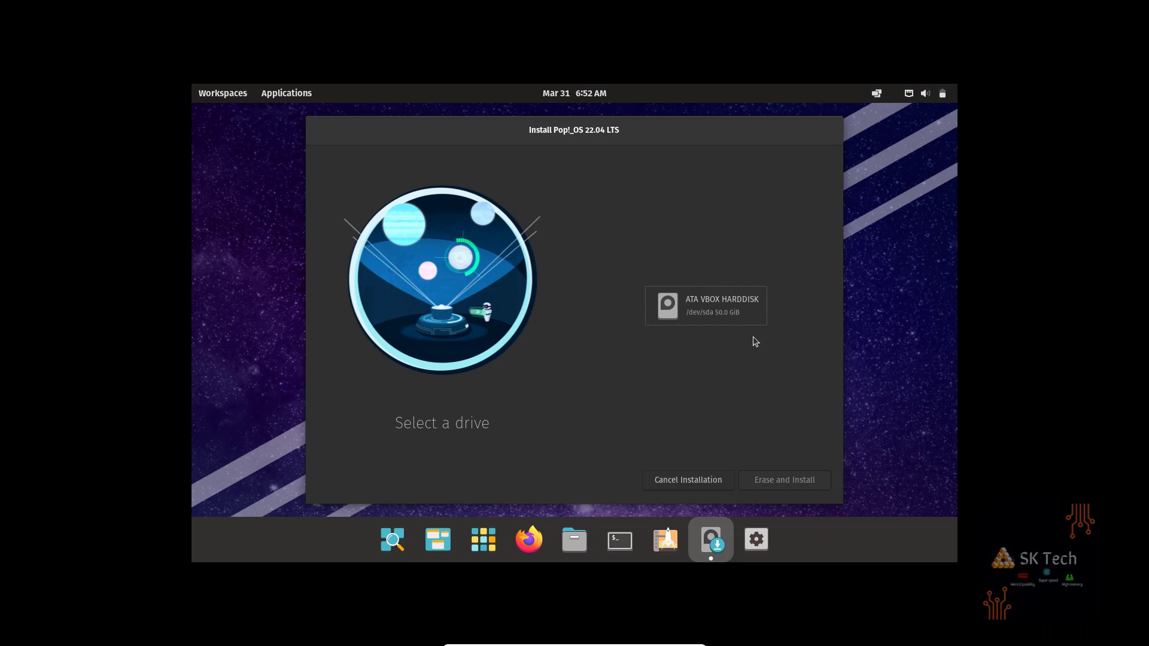
left_click(704, 310)
left_click(782, 480)
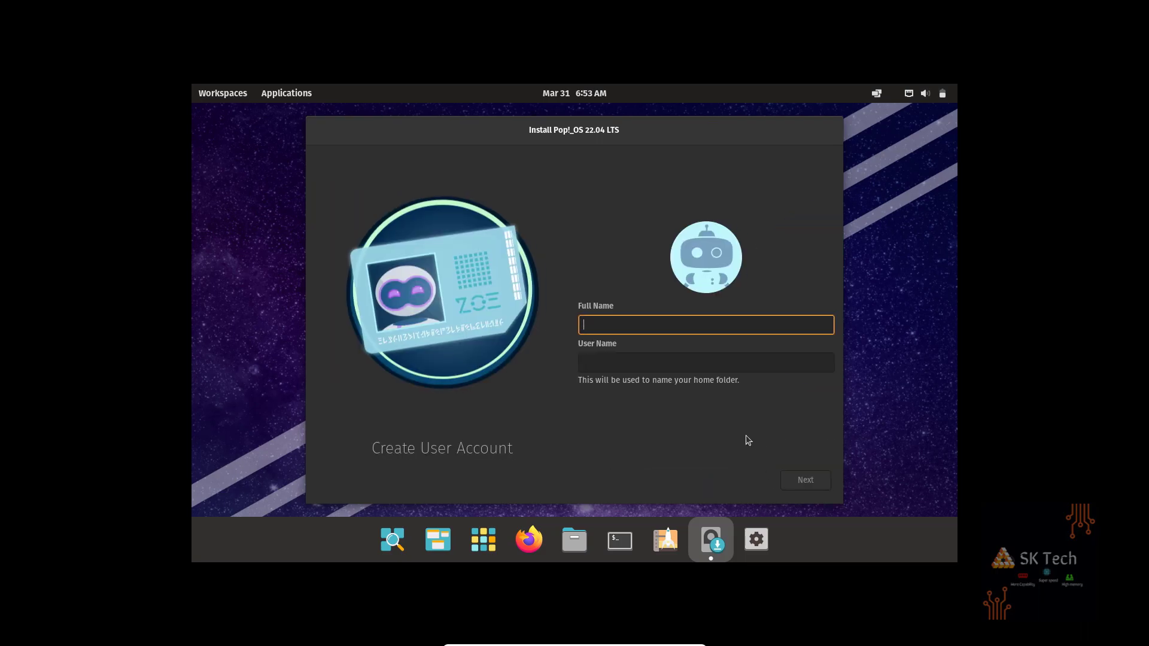
Enter the full name for the new user account, accept the suggested user name, and continue to the password page.
key("Caps_Lock")
type("S")
key("Caps_Lock")
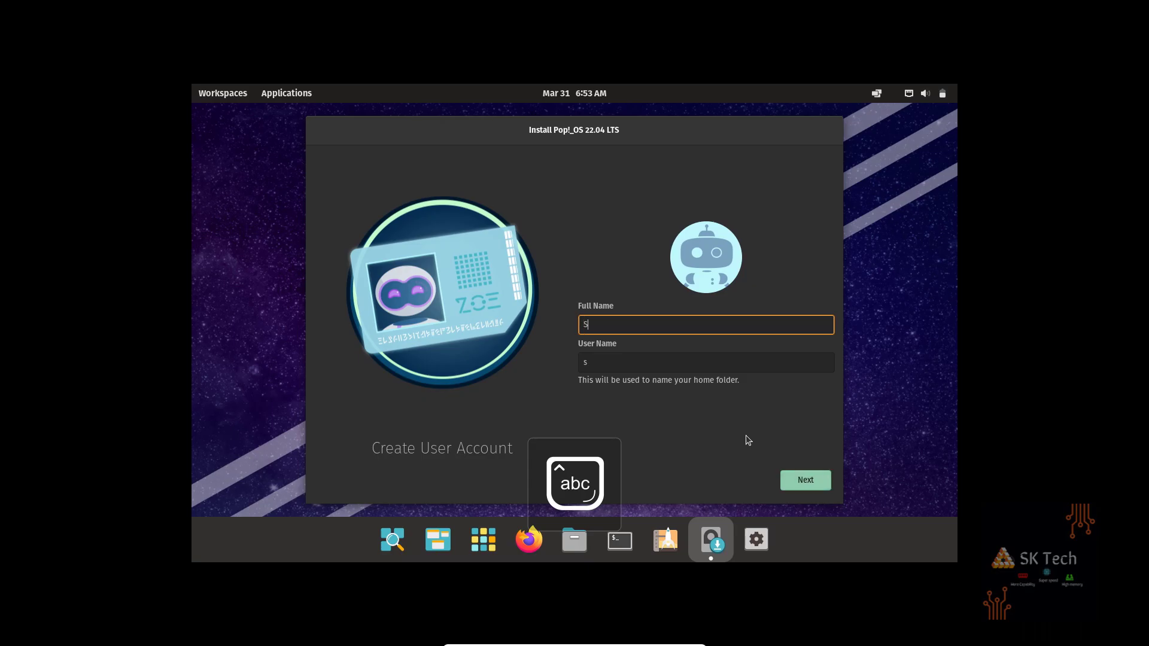
key("Caps_Lock")
key("Return")
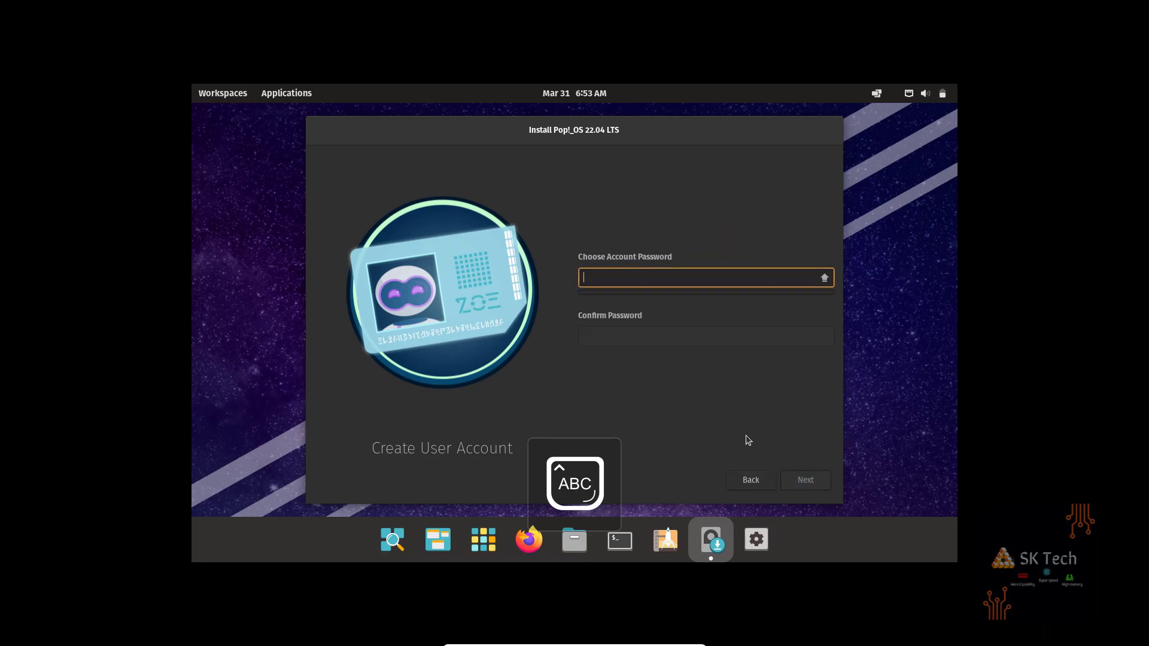
Enter and confirm the account password, and encrypt the drive with the same password as the user account.
type("S")
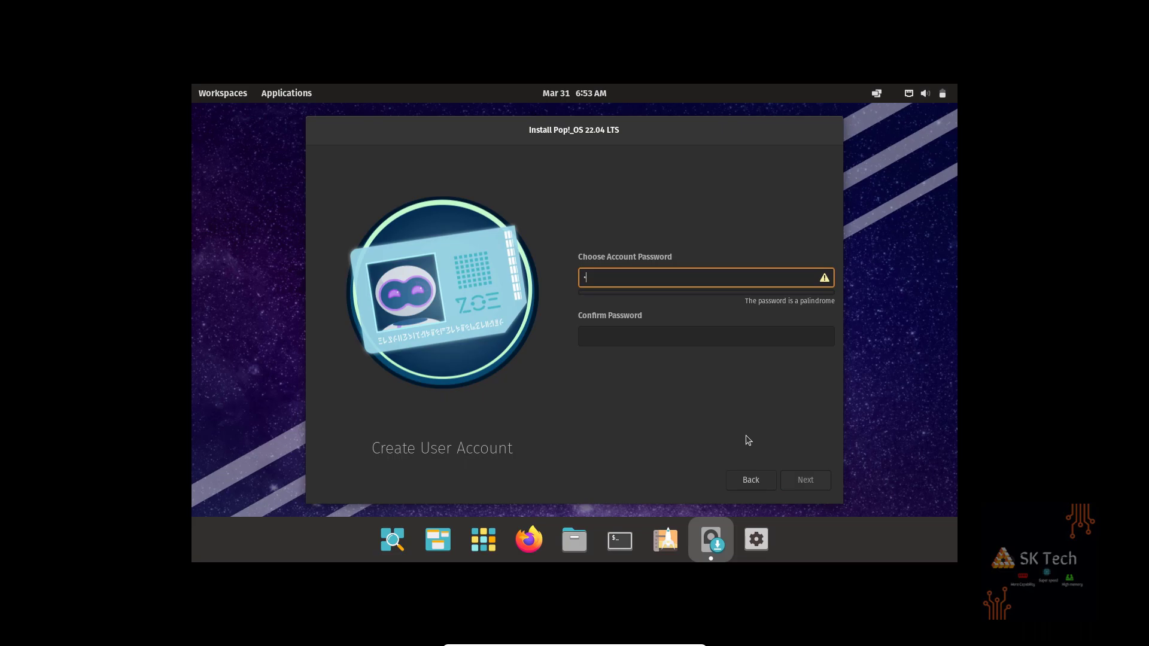
key("Tab")
type("•••")
key("Return")
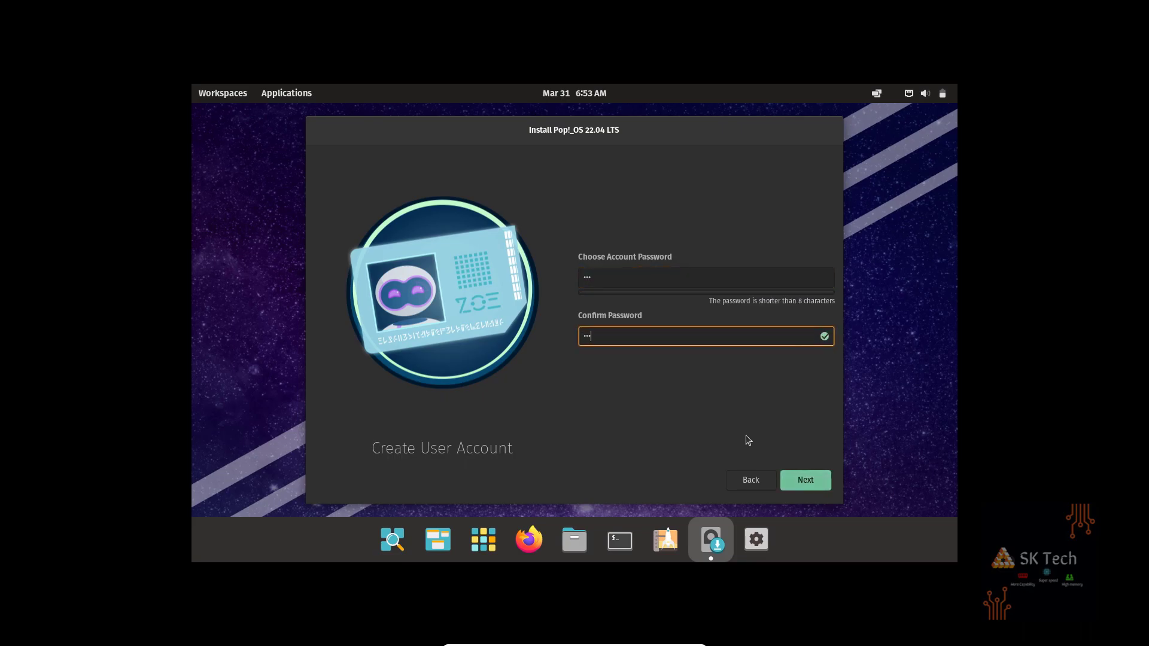
key("Caps_Lock")
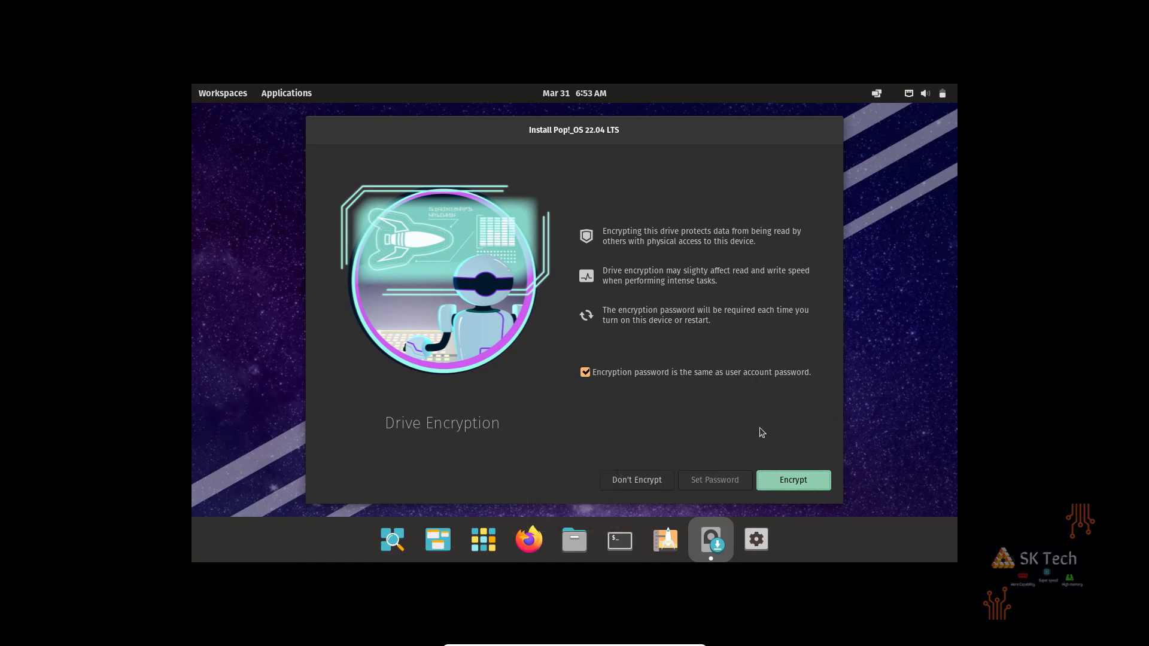
left_click(791, 480)
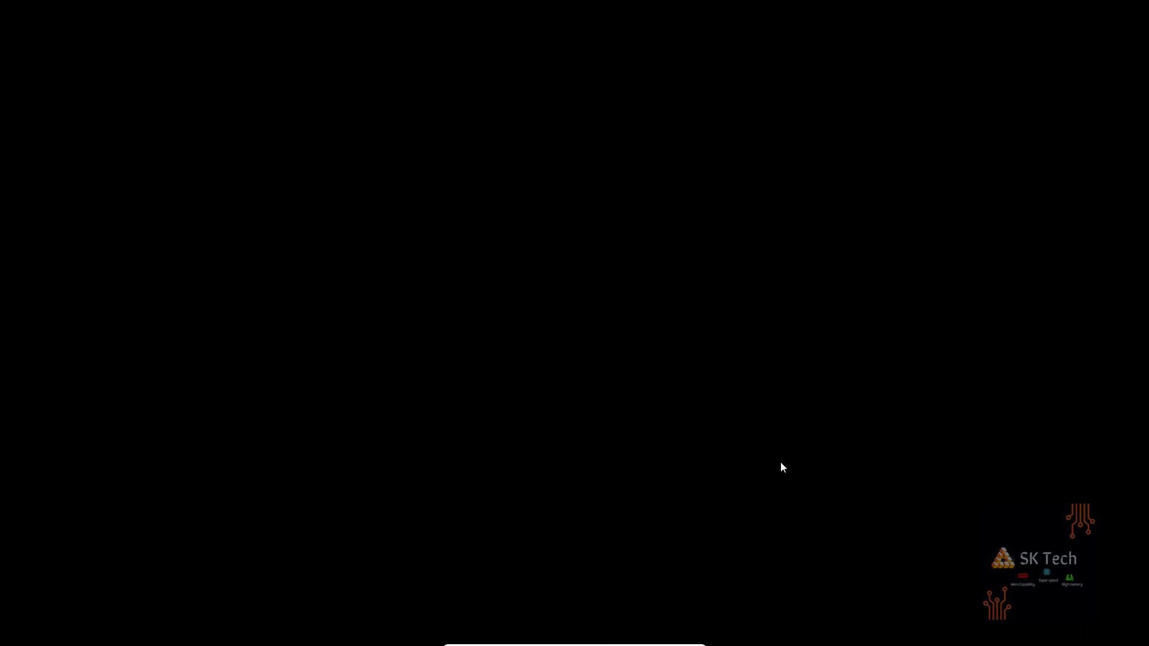
mouse_move(658, 644)
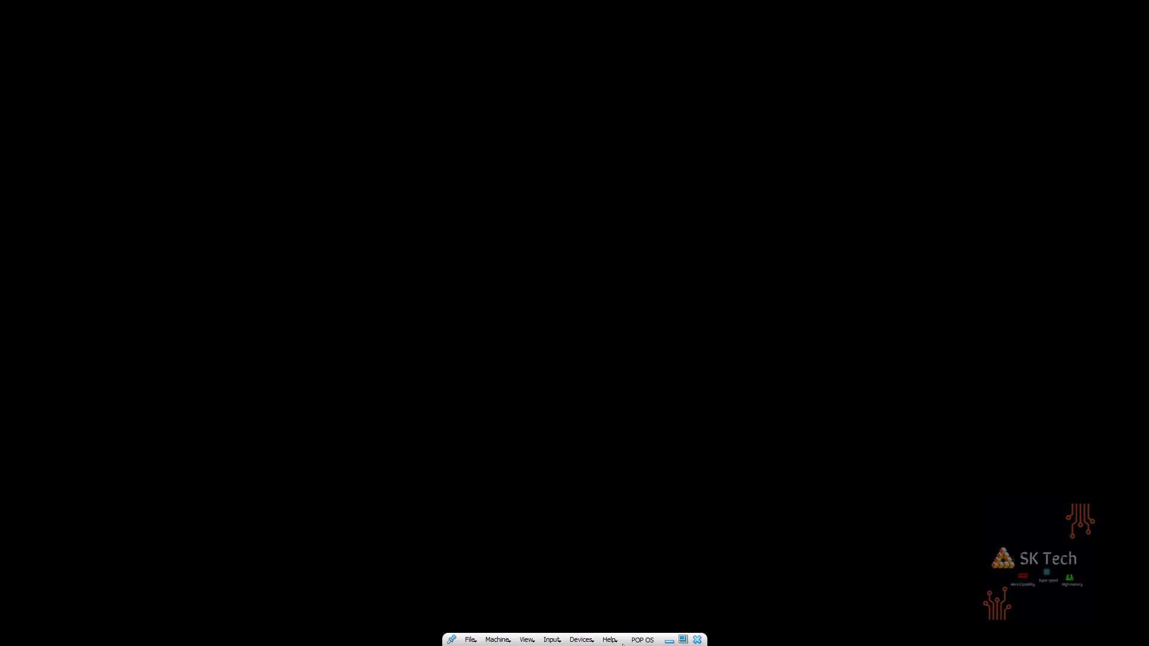
left_click(580, 639)
mouse_move(610, 621)
mouse_move(654, 534)
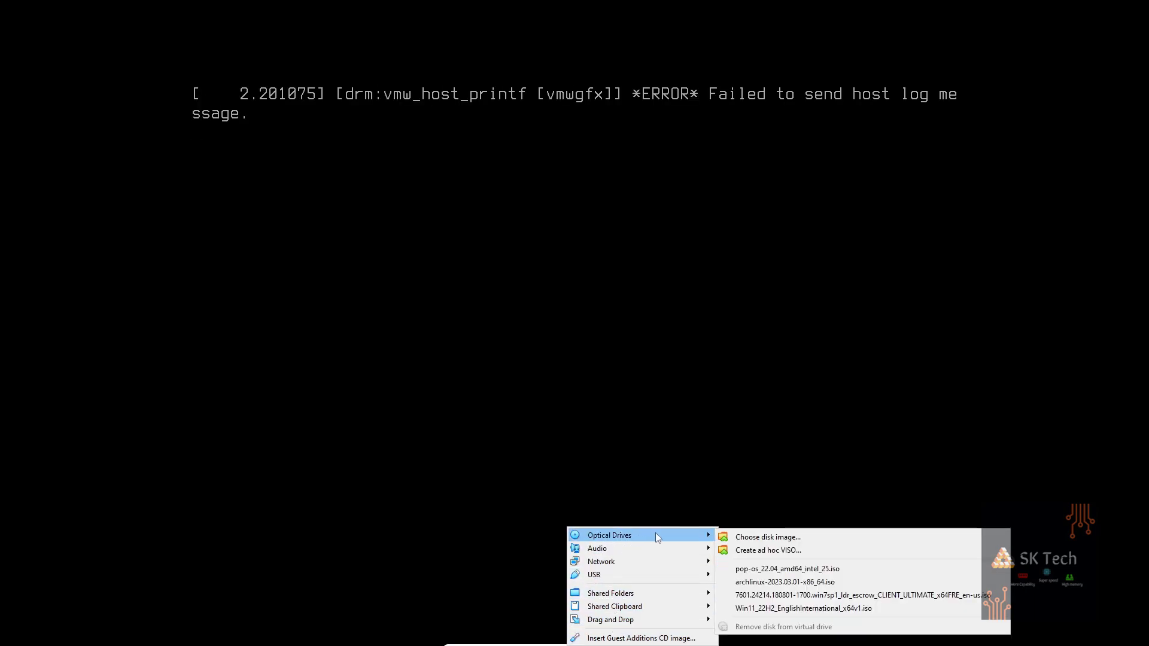
left_click(727, 542)
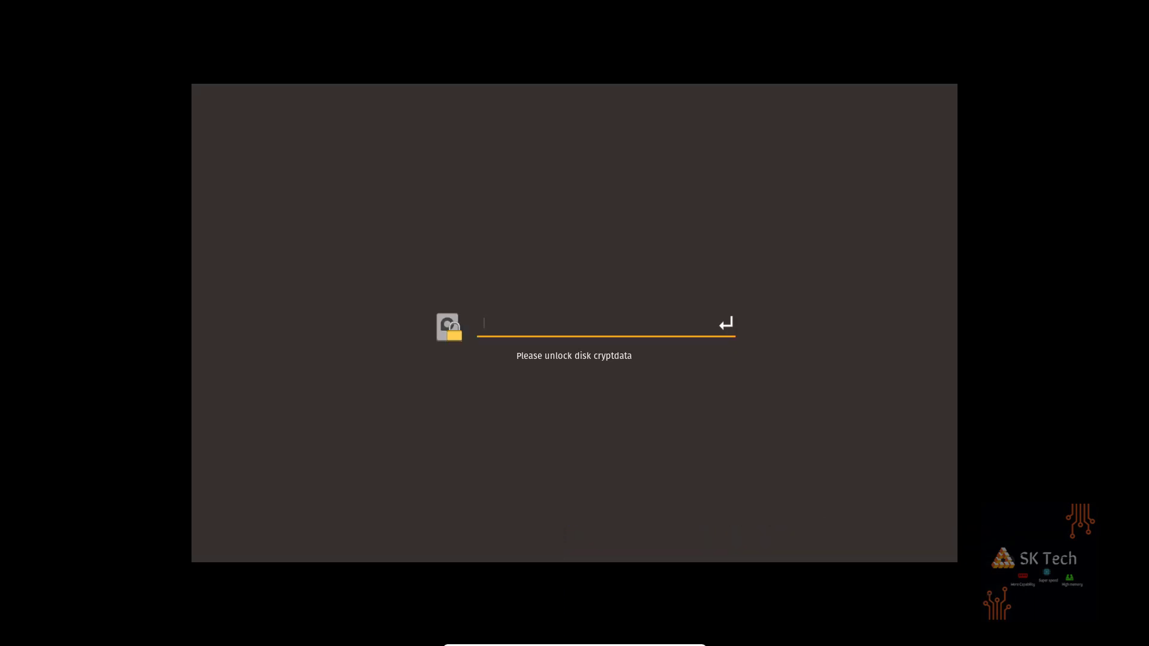
Enter the encryption password to unlock the cryptdata disk and boot the installed system.
type("•••")
key("Return")
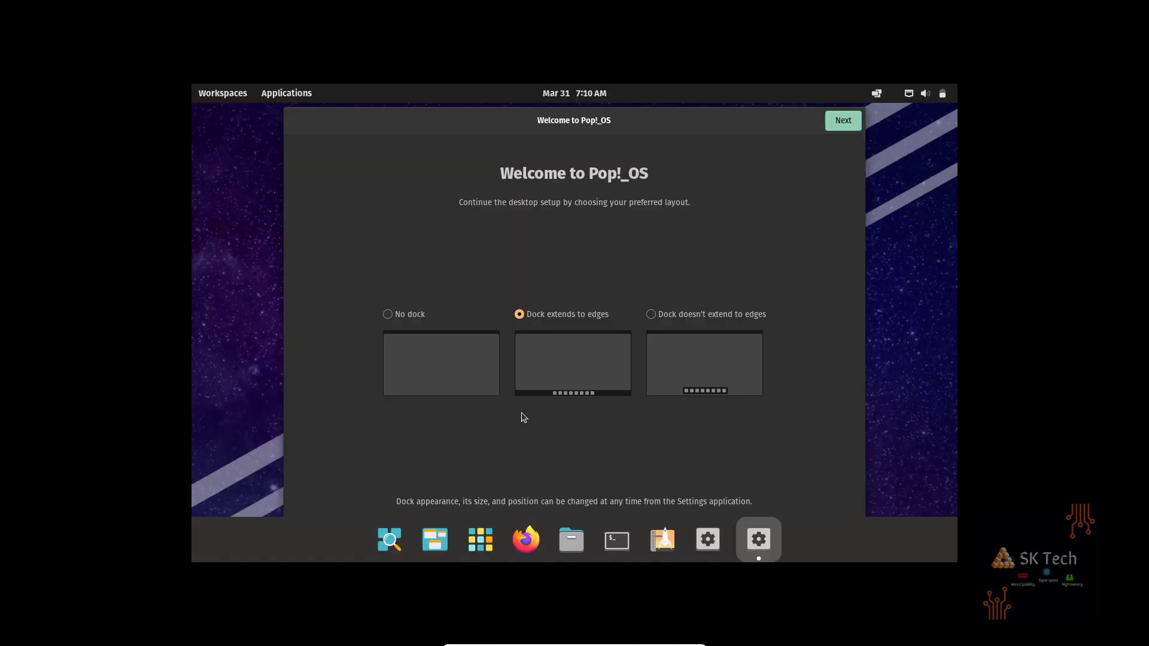
Choose the dock that doesn't extend to edges, keeping the default top bar, Dark appearance and disabled location services.
left_click(664, 315)
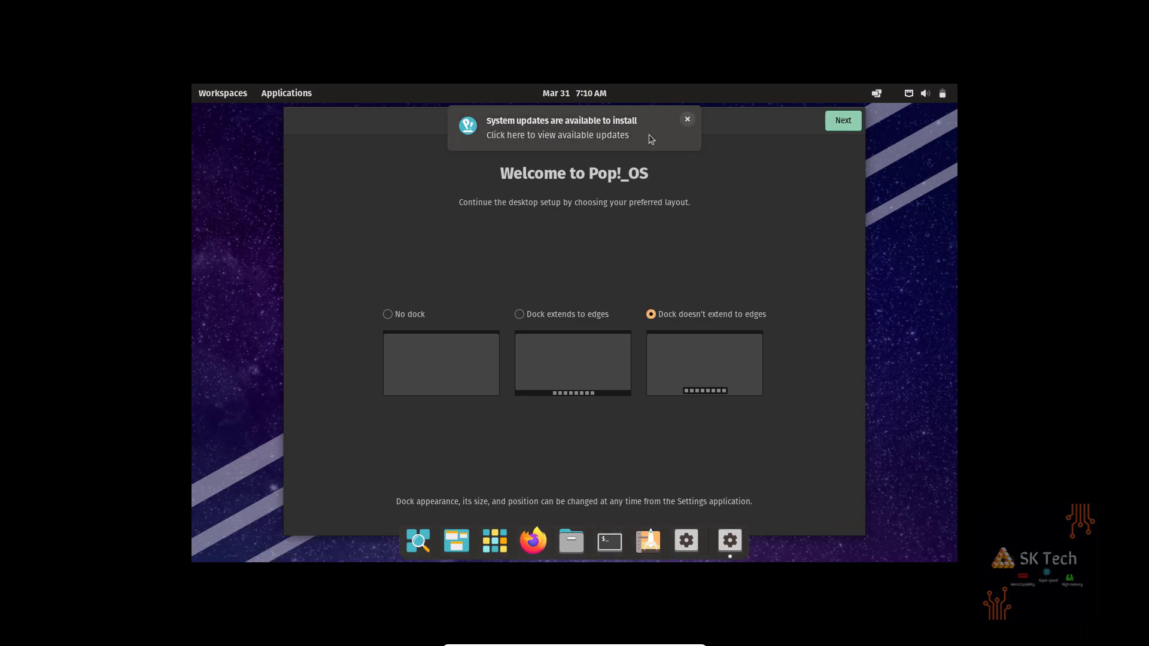
left_click(838, 121)
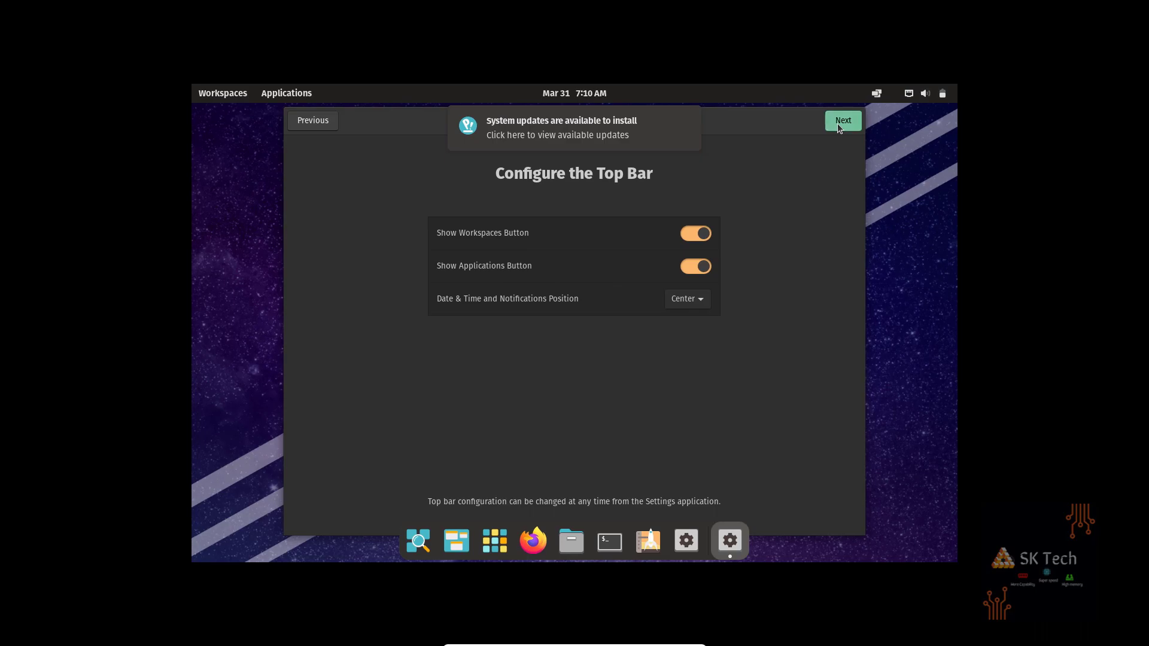
left_click(837, 122)
left_click(838, 122)
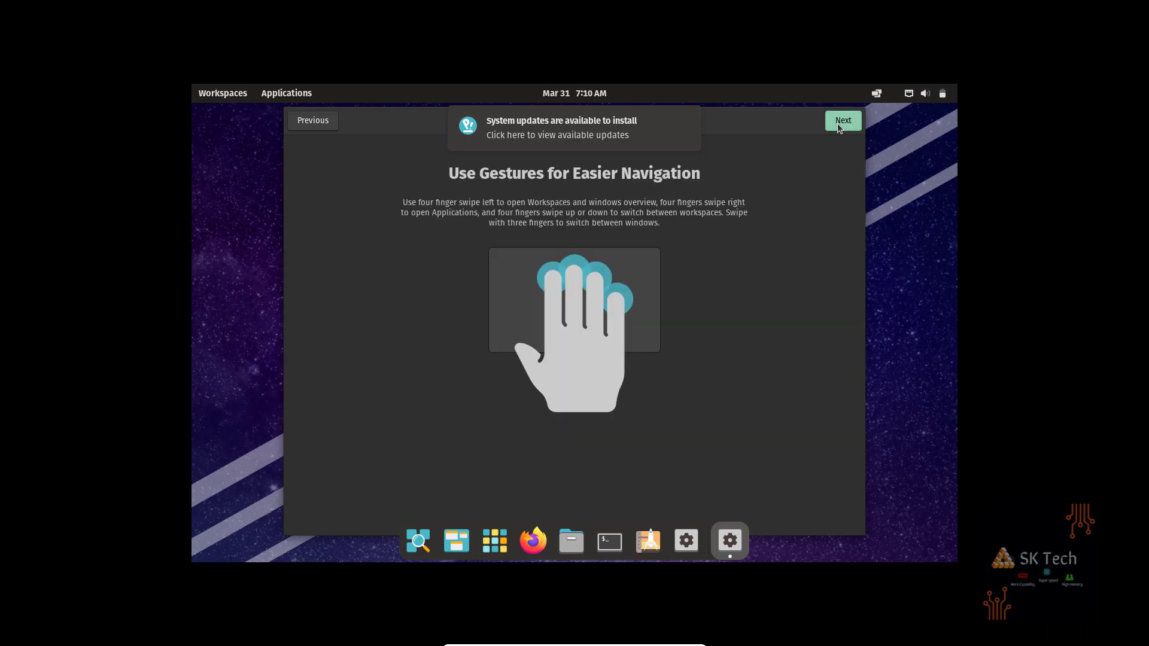
left_click(837, 122)
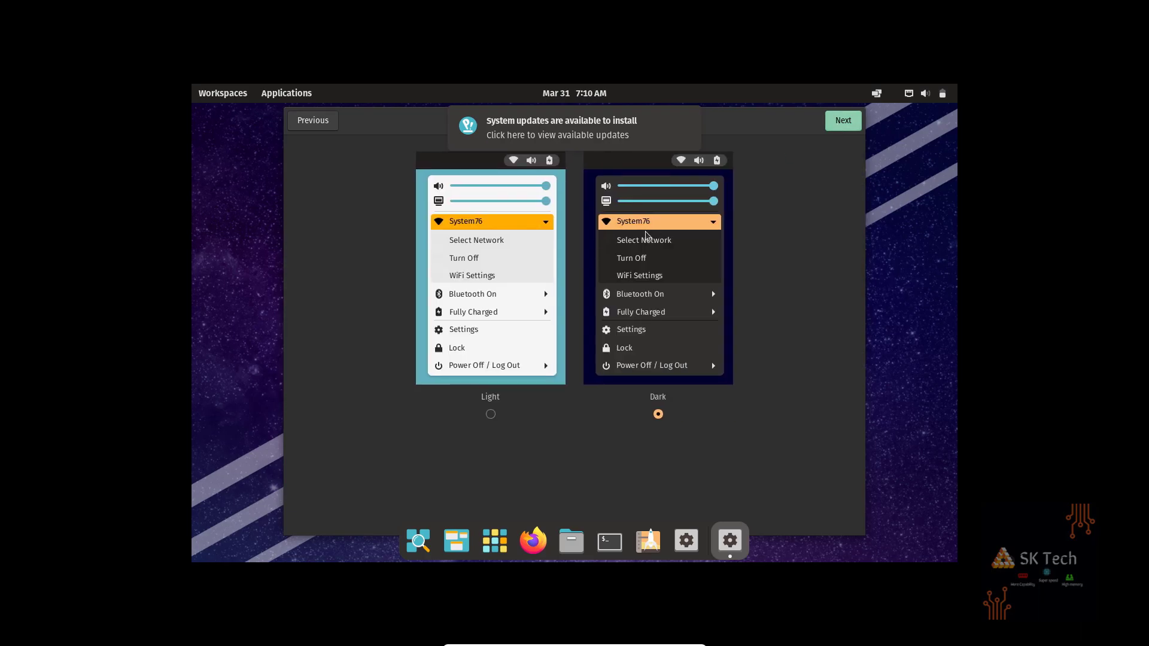
left_click(844, 120)
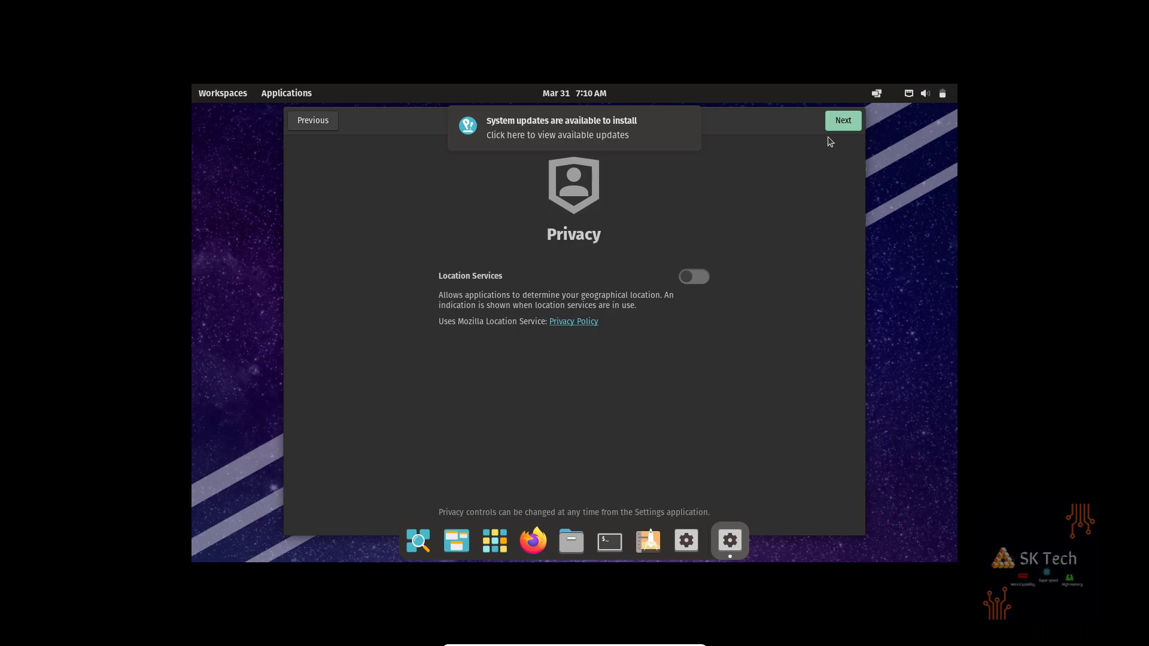
left_click(834, 121)
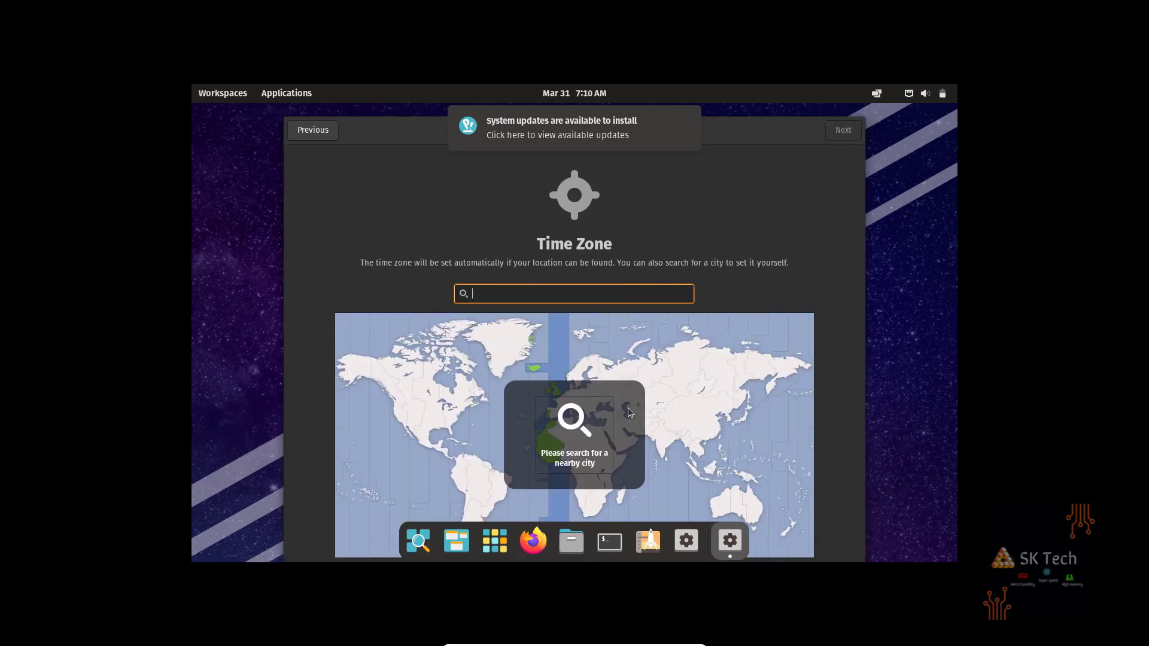
Set the time zone to Kolkata, India, and finish the desktop setup without connecting any online accounts.
left_click(672, 404)
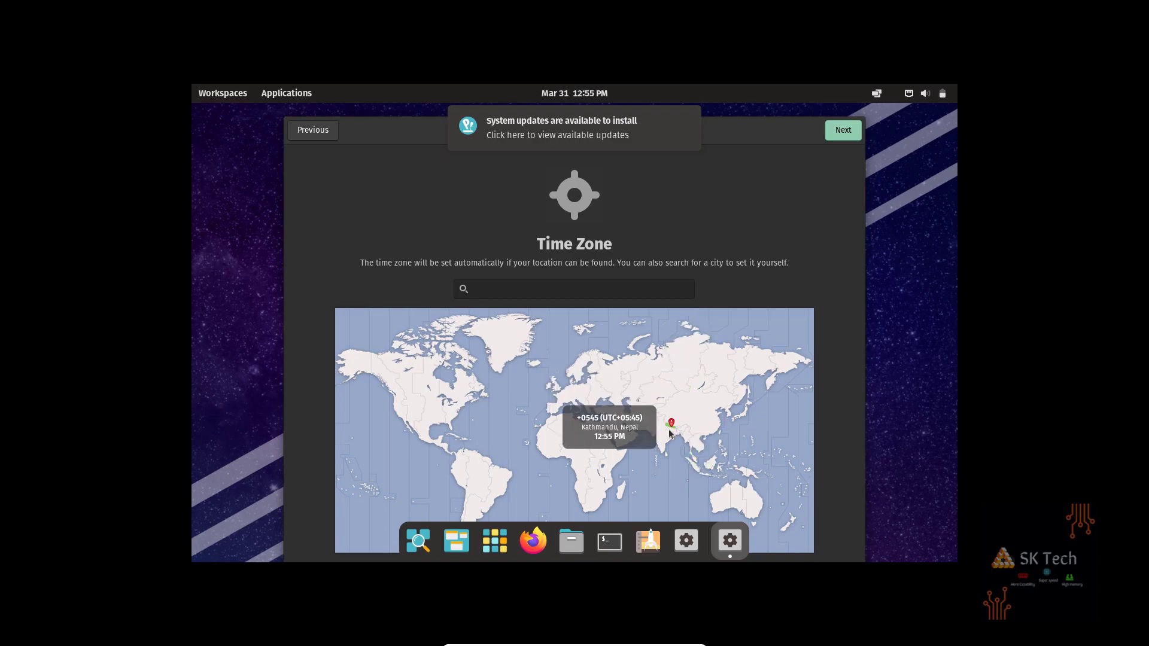
left_click(675, 432)
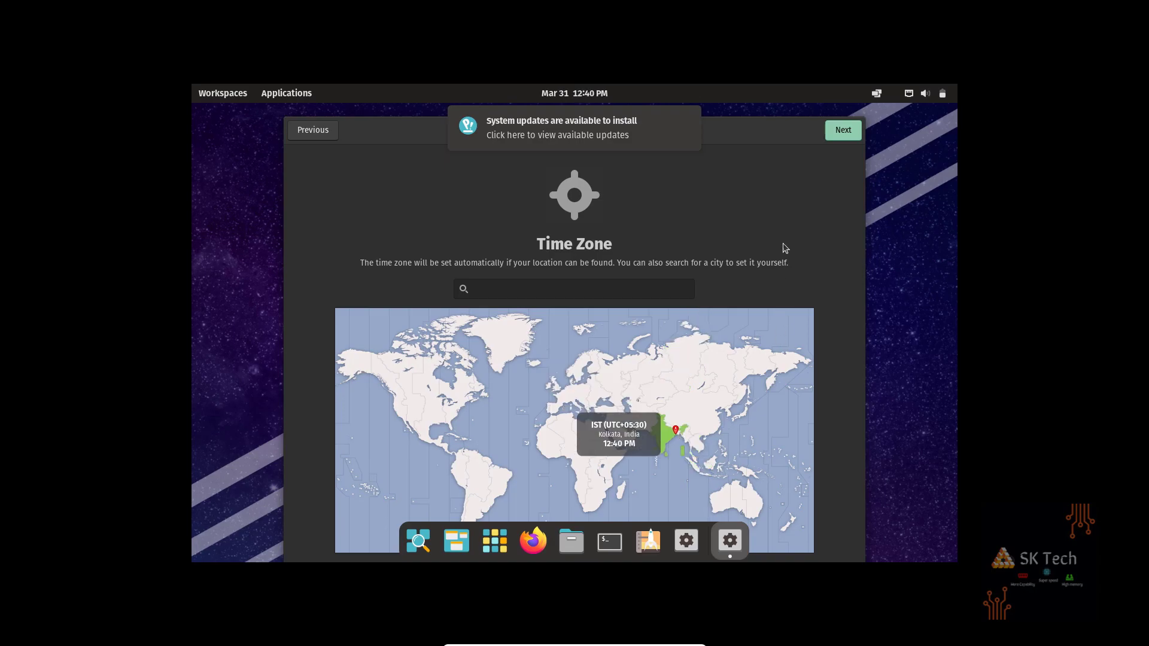
left_click(841, 136)
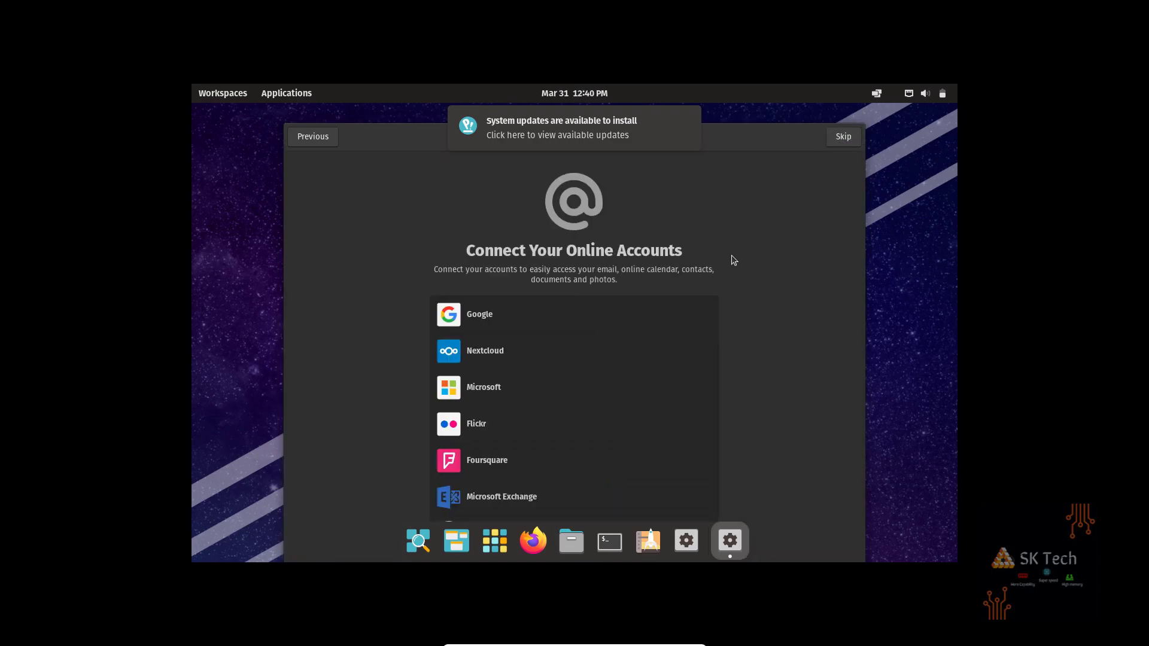
left_click(841, 138)
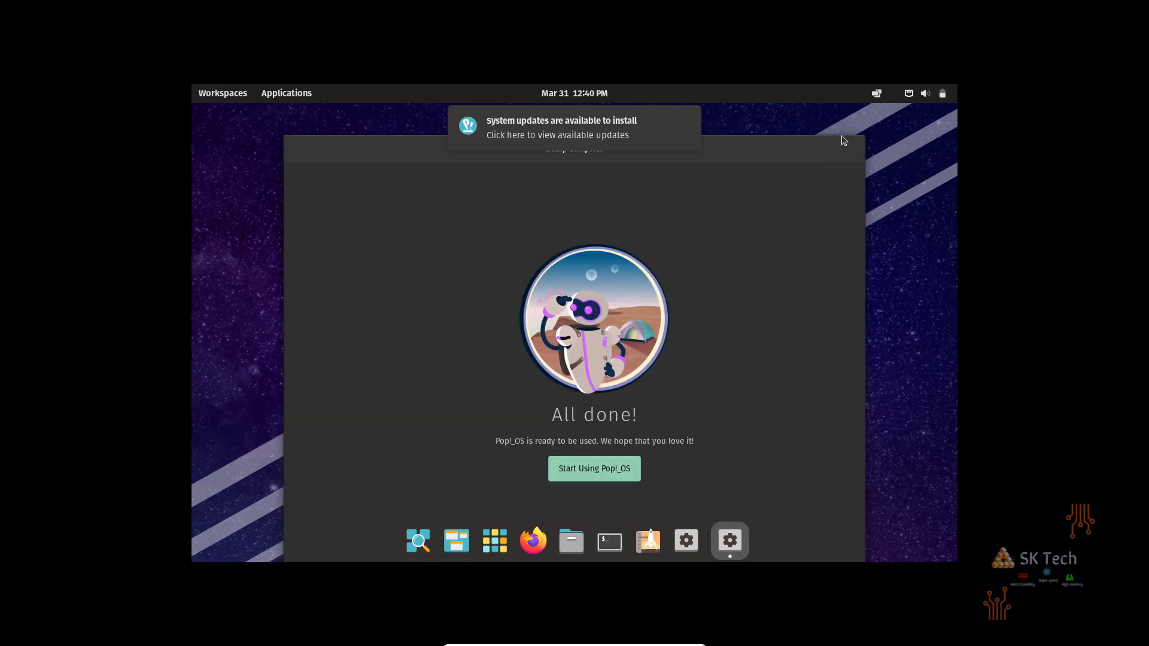
left_click(594, 468)
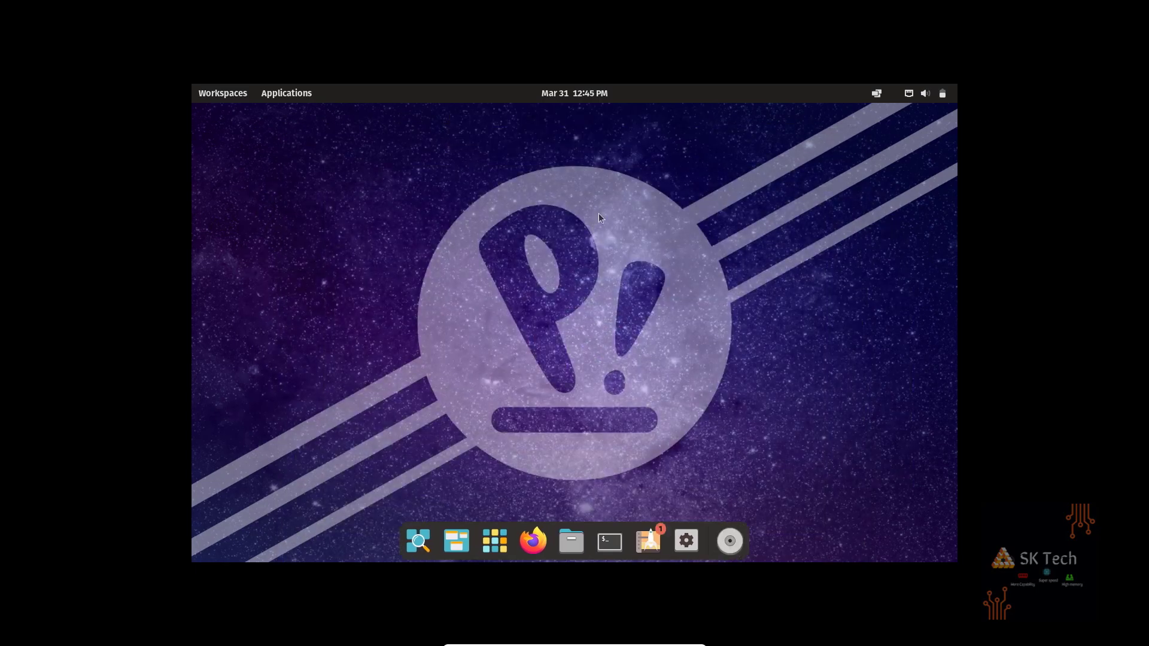
Set the display resolution to 1920 × 1080 (16:9), keep the changes and close the settings.
right_click(600, 216)
left_click(653, 362)
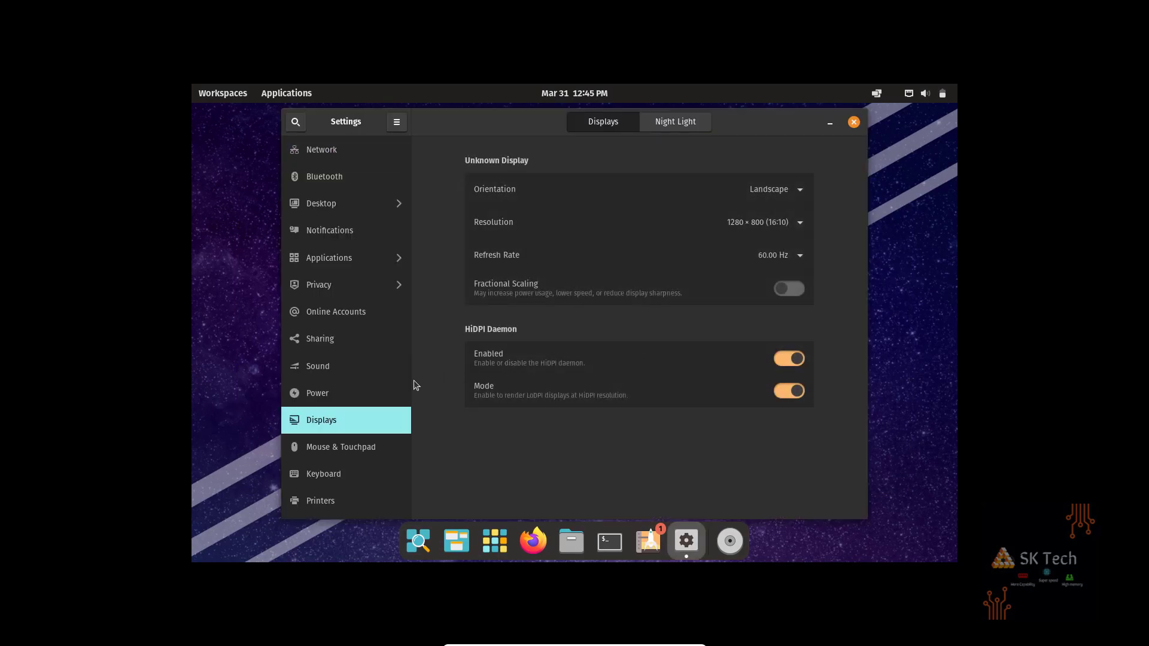
left_click(673, 222)
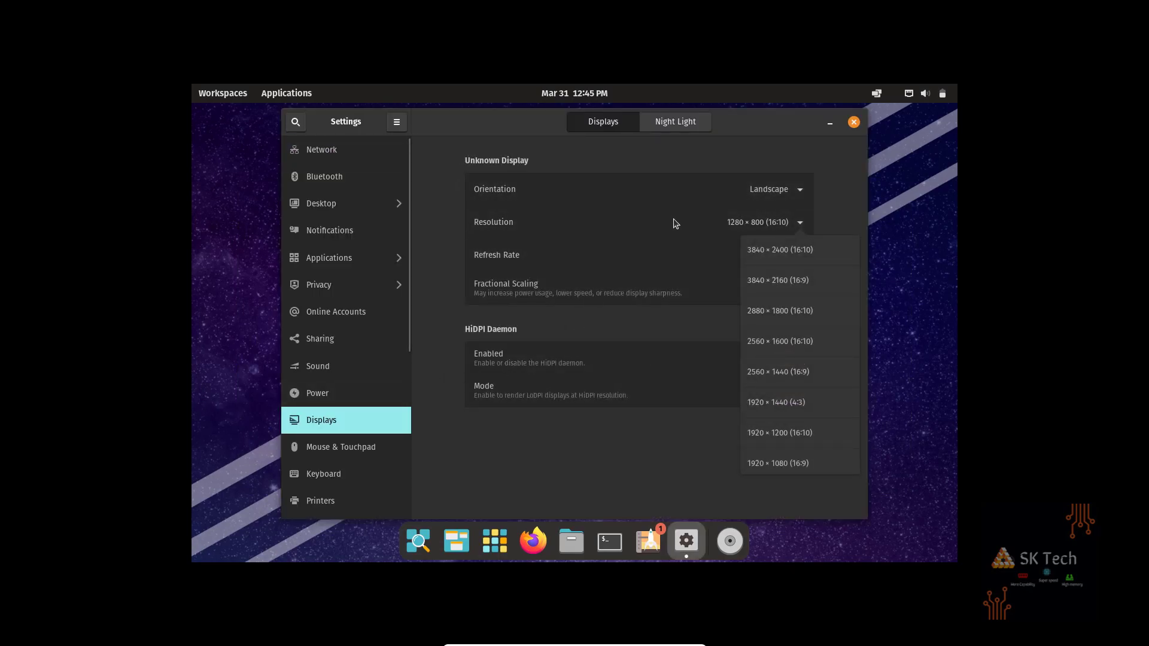
left_click(801, 403)
left_click(751, 222)
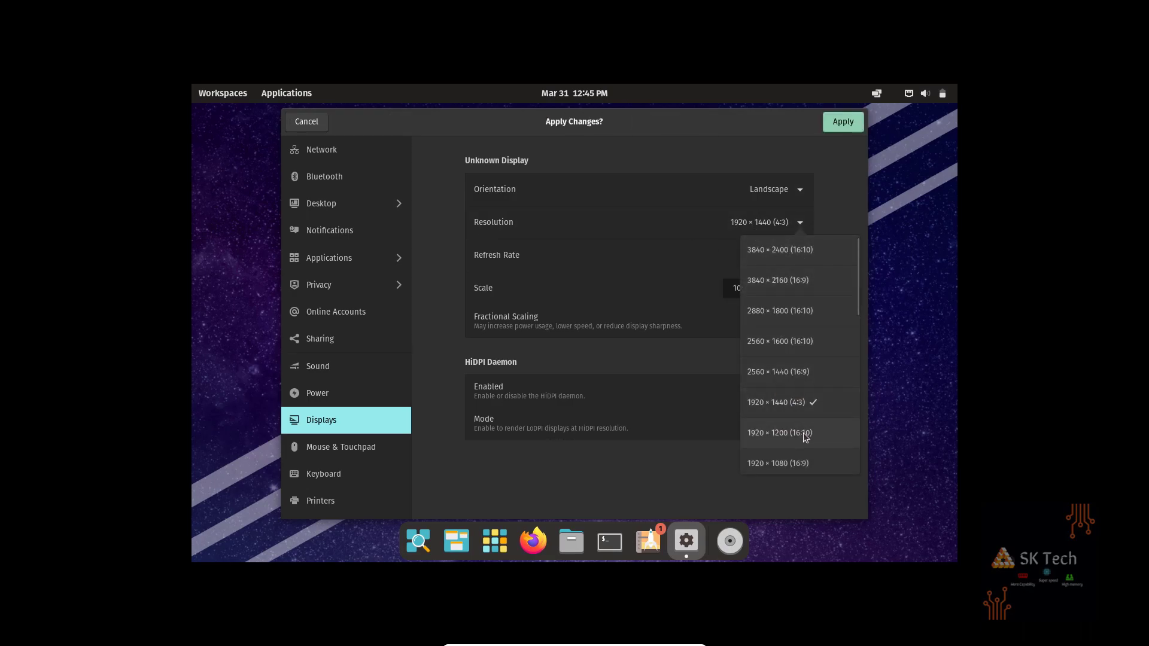
left_click(805, 460)
left_click(840, 123)
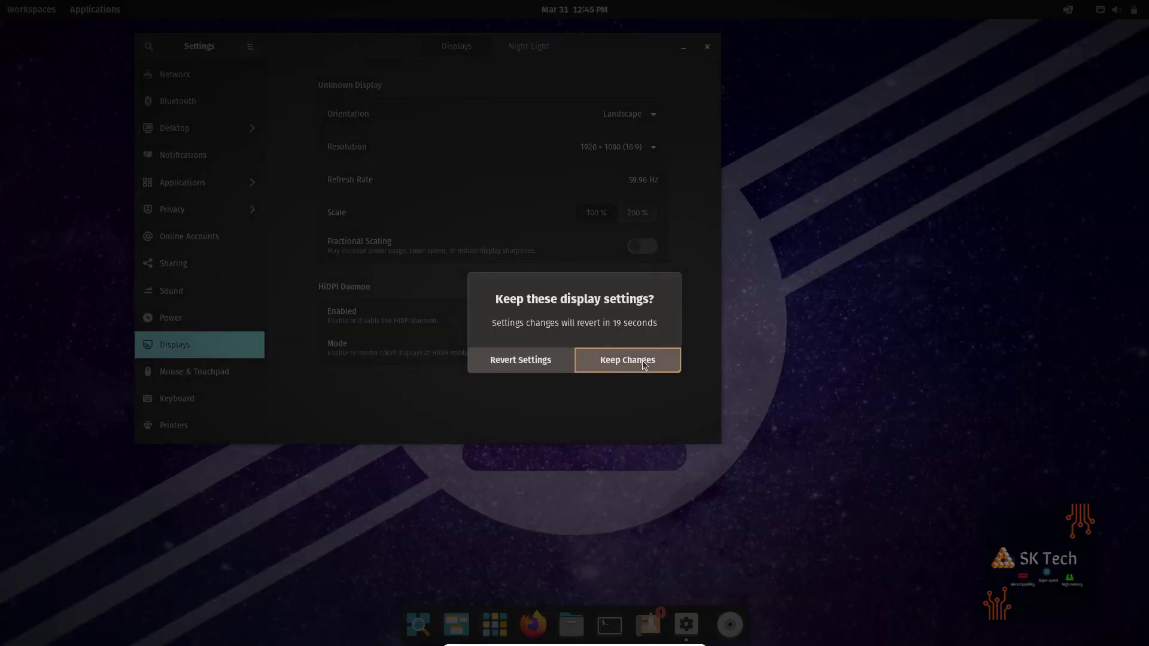
left_click(641, 360)
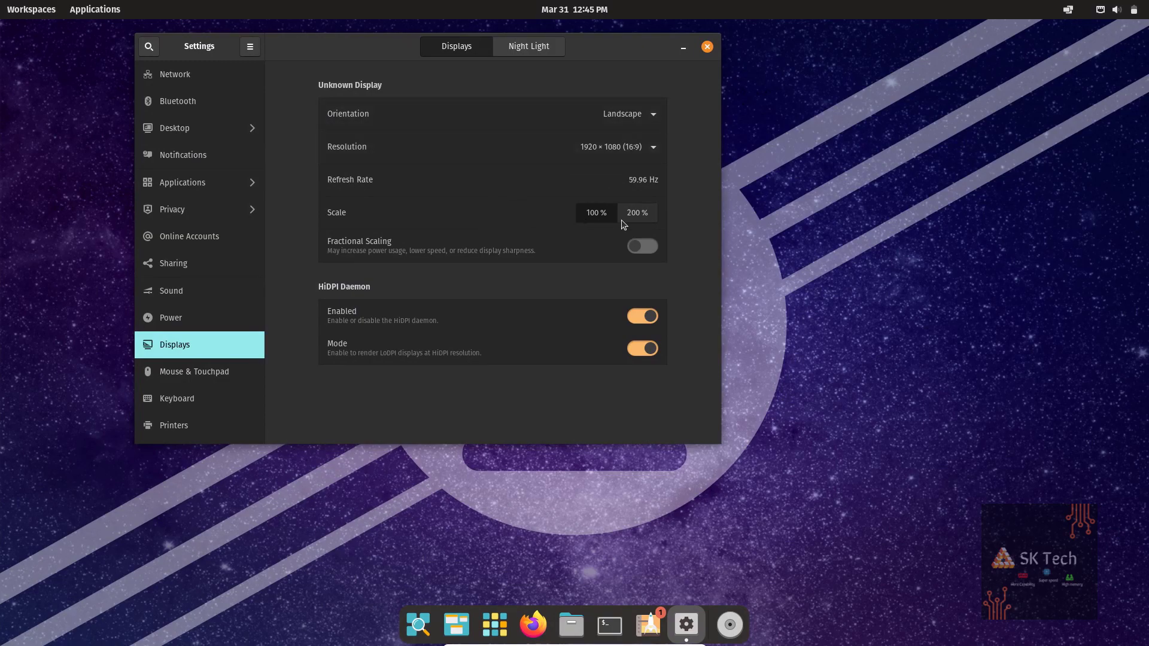
left_click(708, 46)
Look at the desktop's context options, the workspaces overview and the applications library.
right_click(585, 118)
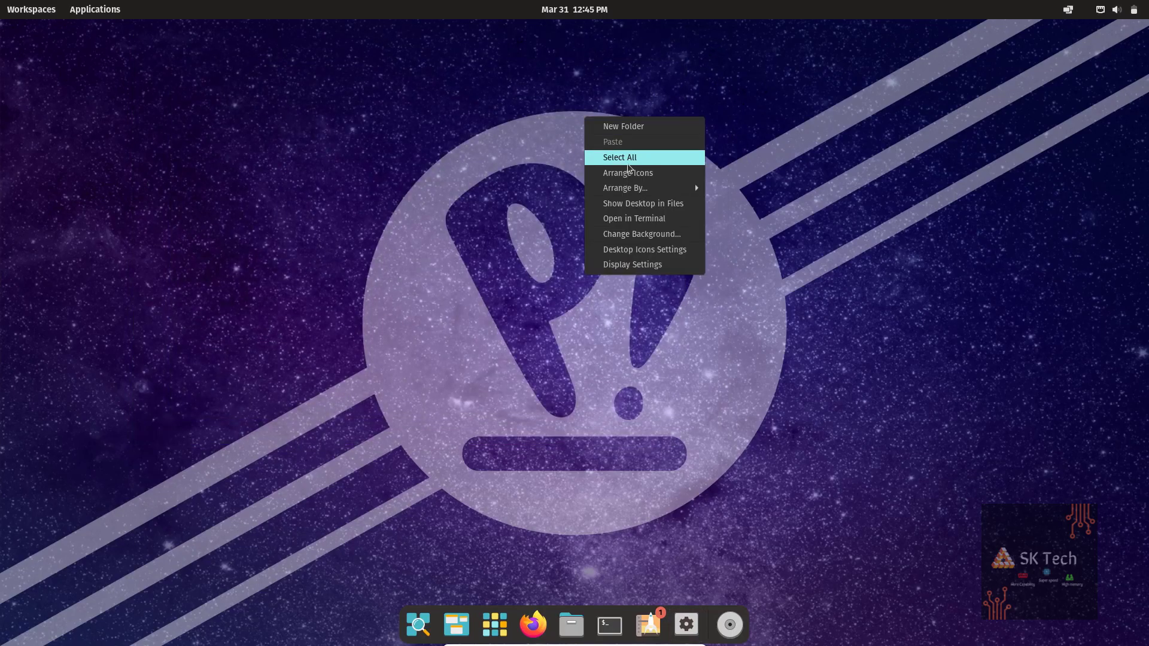
left_click(413, 223)
left_click(53, 11)
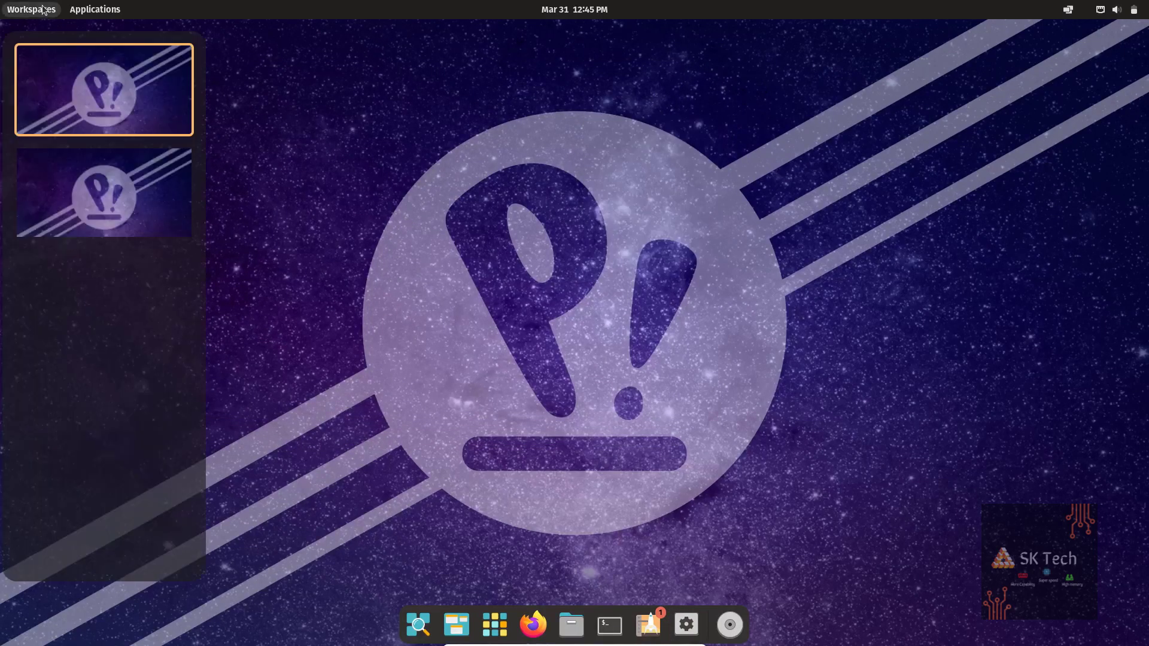
left_click(87, 13)
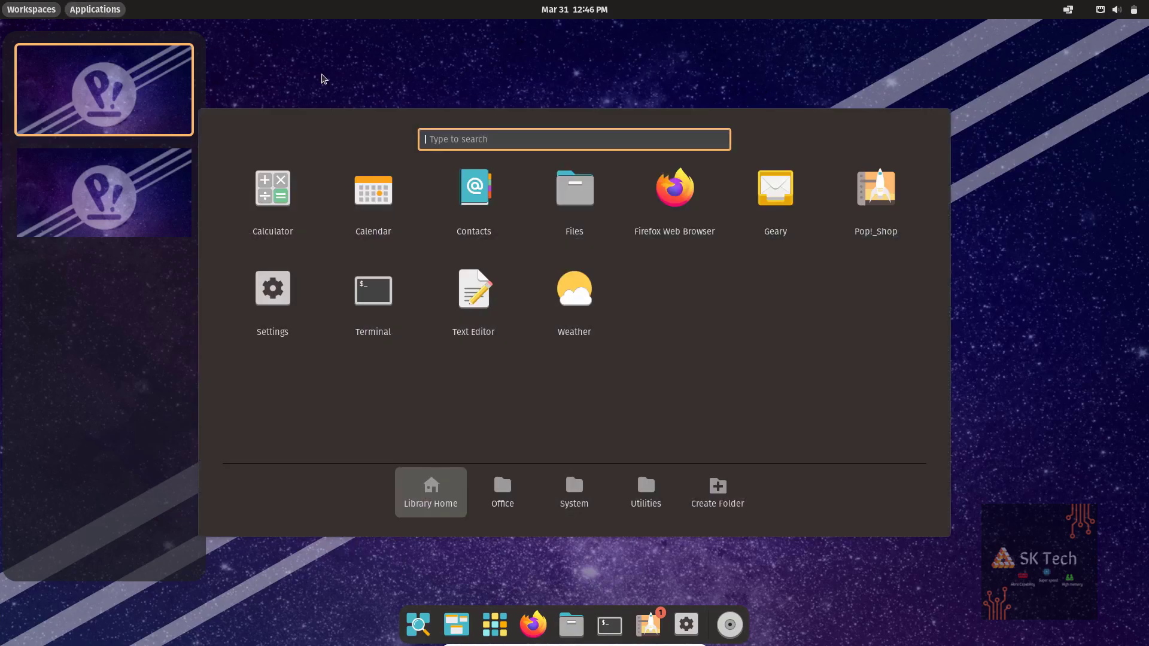